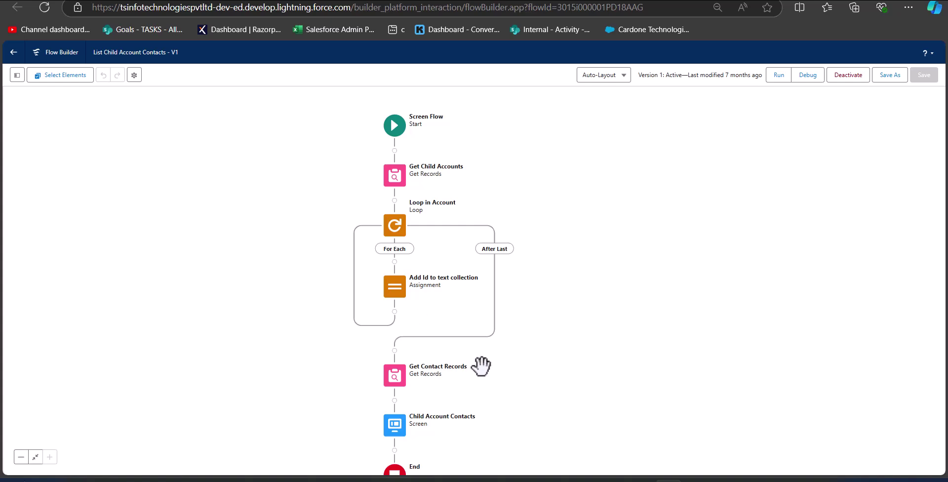
Return to Setup, find the Flows list via Quick Find 'flows', and start a New Flow.
left_click_drag(480, 366, 477, 313)
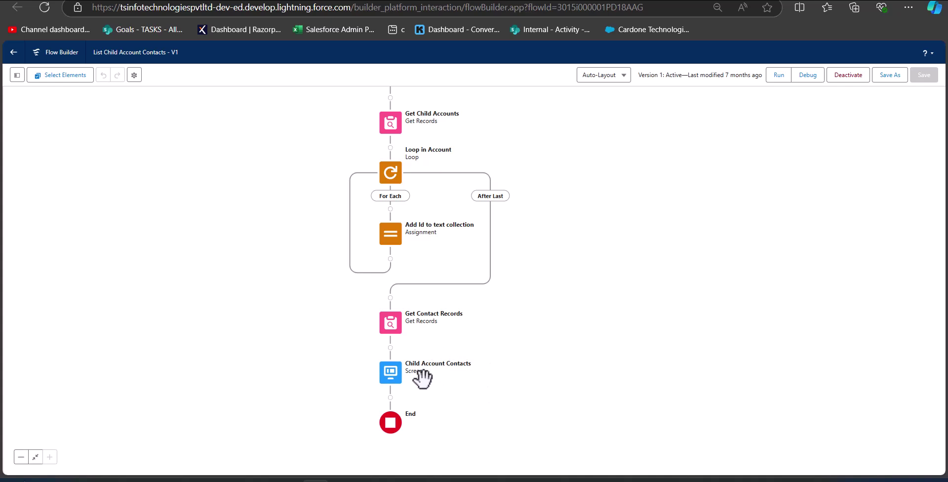
left_click_drag(237, 221, 263, 267)
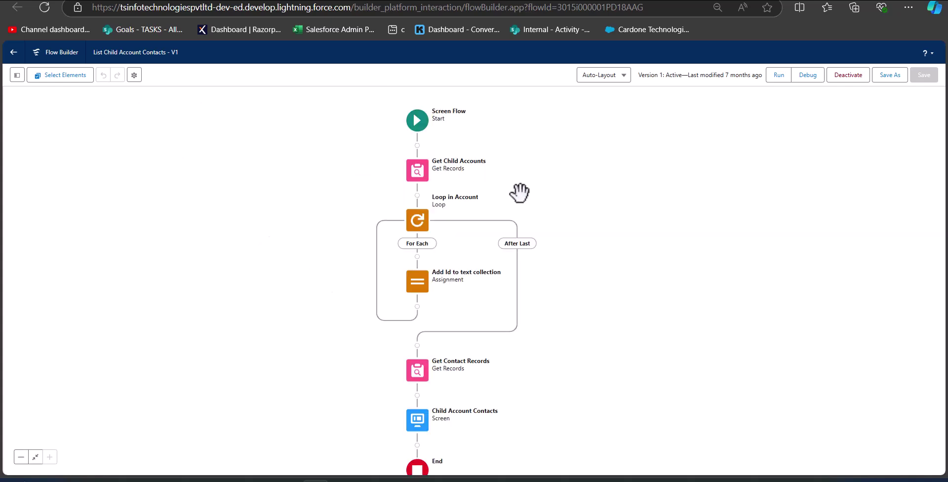
left_click(13, 52)
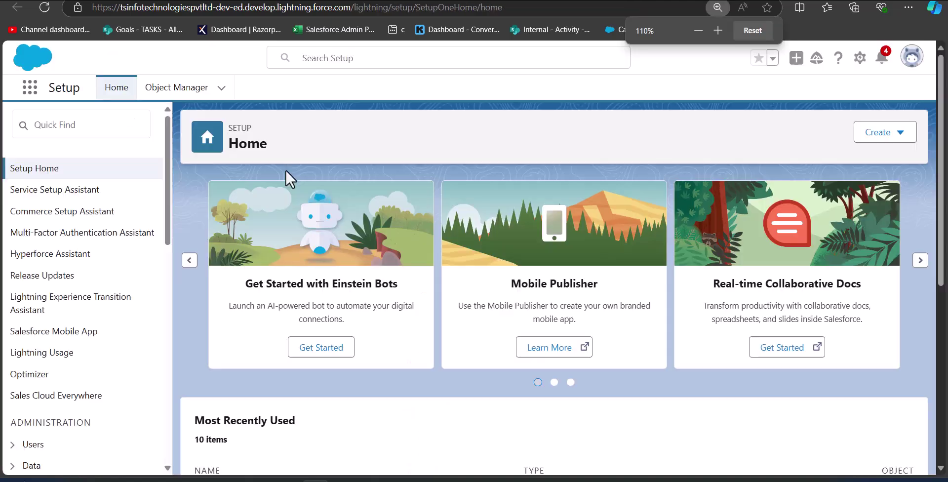
left_click(105, 132)
type("f")
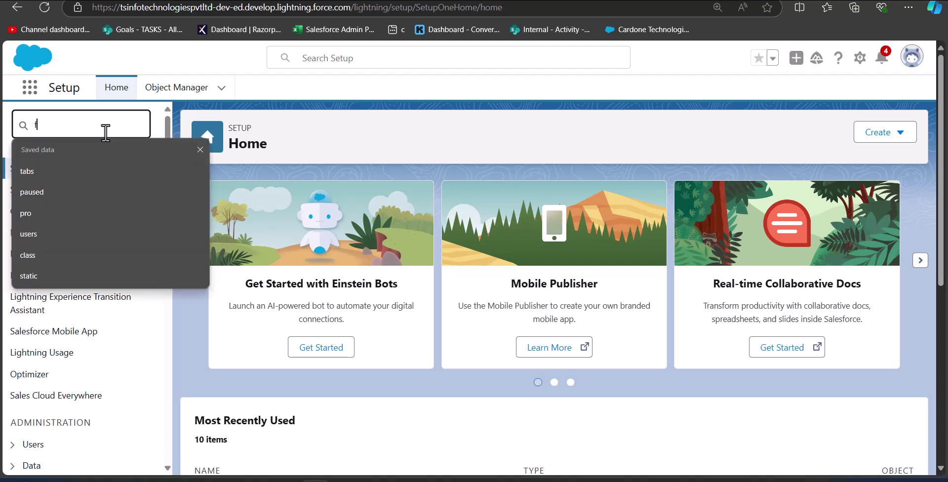
type("lows")
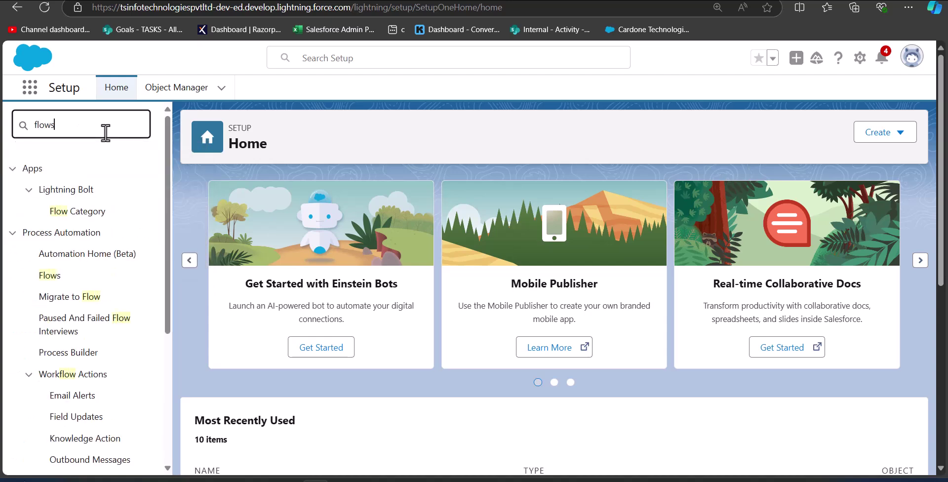
key("Return")
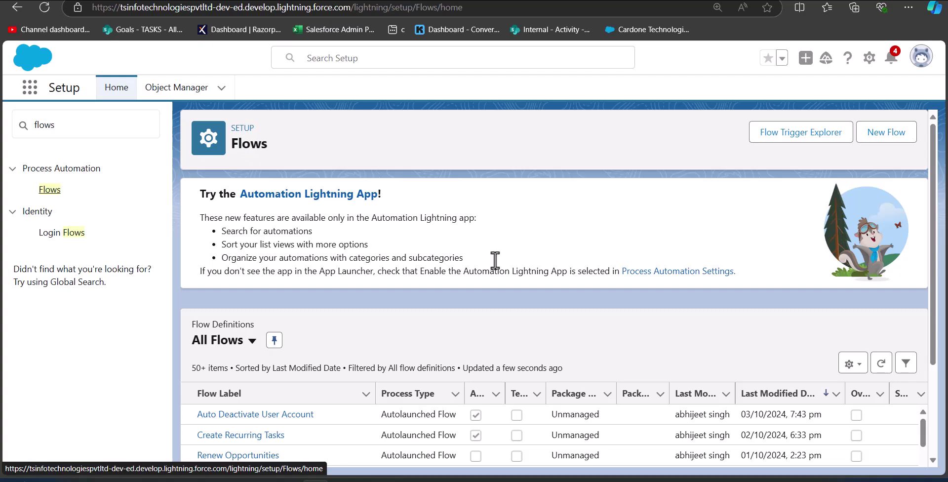
left_click(886, 132)
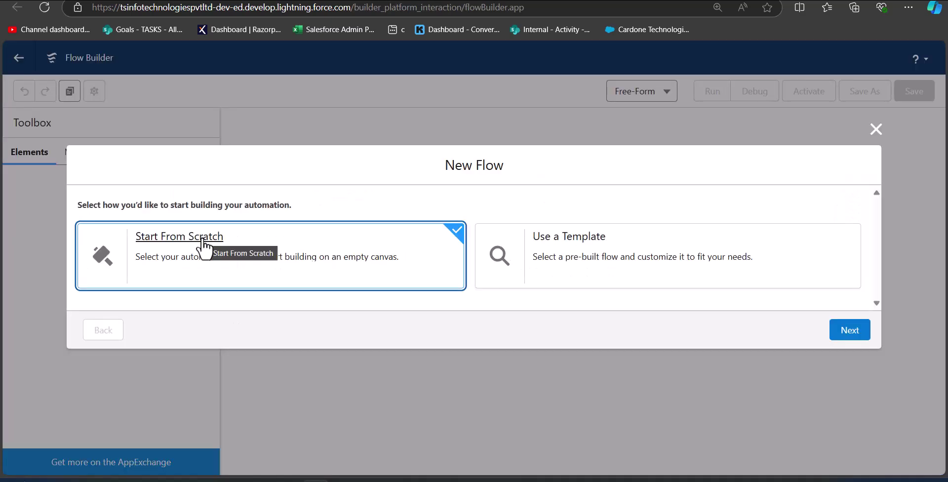
Build from scratch and create the flow as a Screen Flow.
left_click(858, 336)
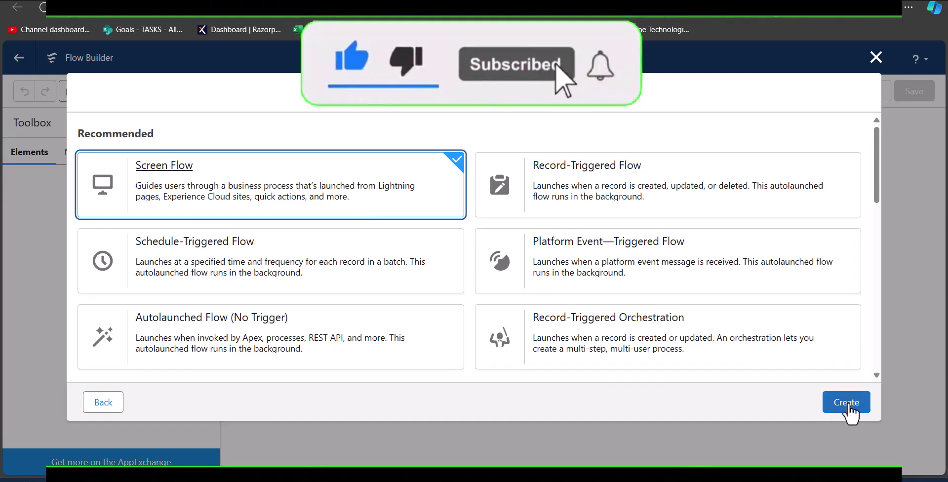
left_click(848, 409)
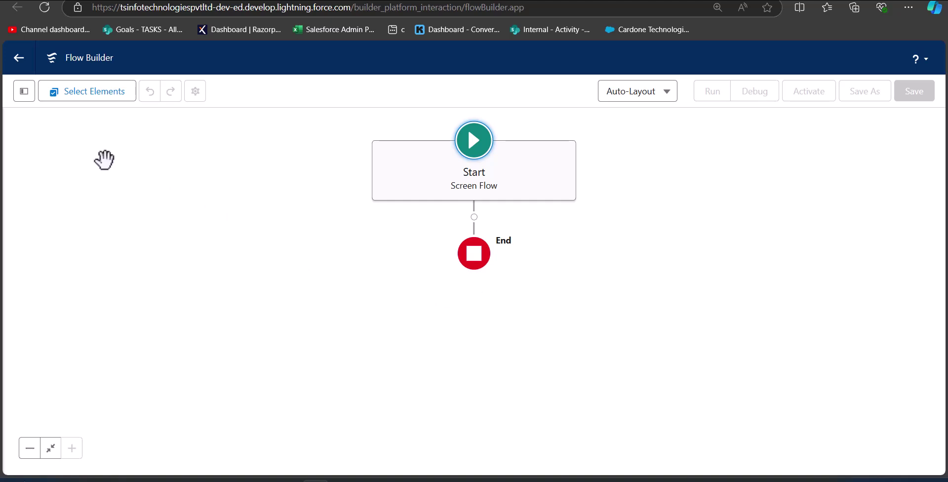
Create a variable 'recordid' of data type Text, available for input.
left_click(23, 98)
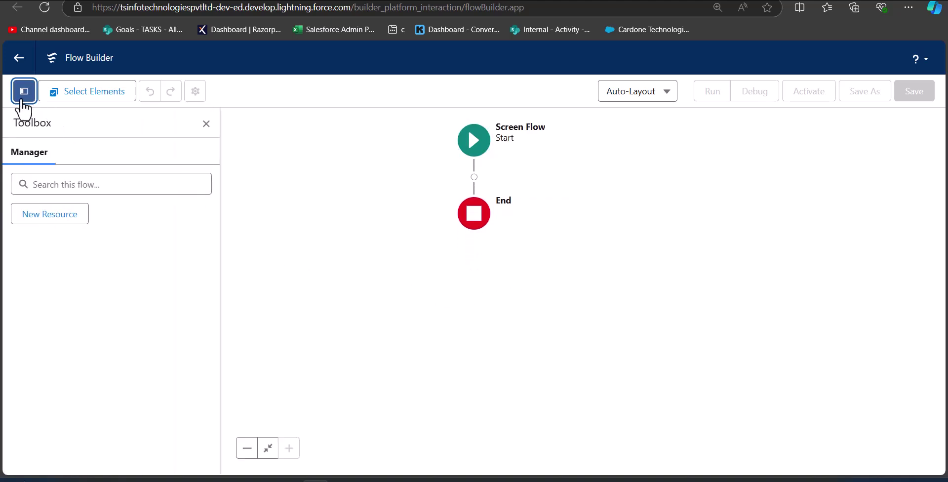
left_click(62, 215)
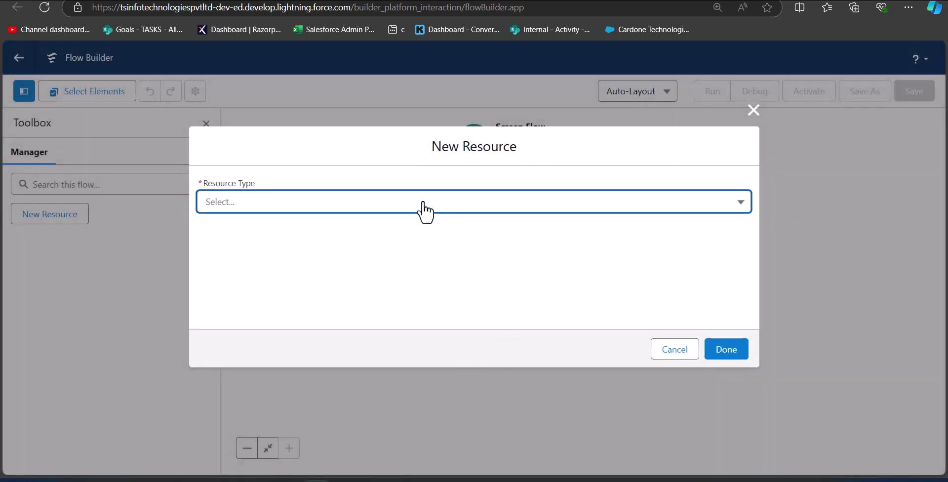
left_click(424, 211)
left_click(392, 240)
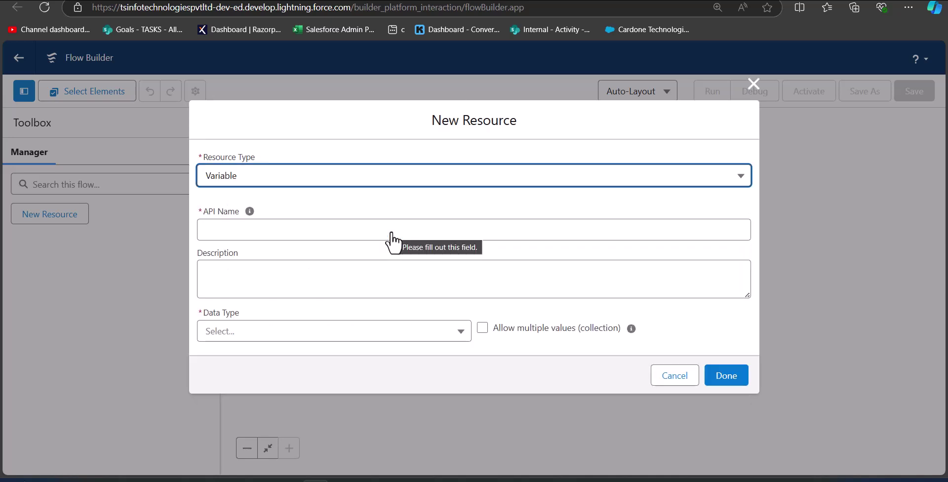
left_click(359, 236)
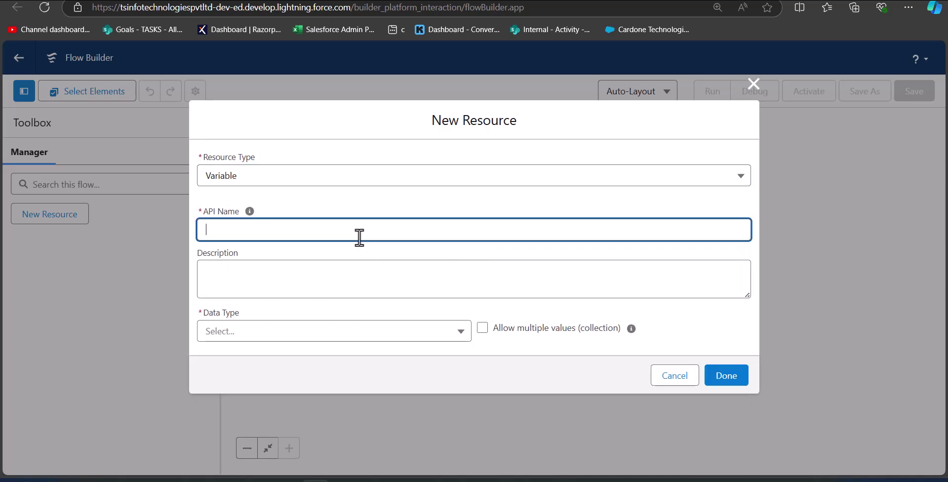
type("recordid")
left_click(266, 251)
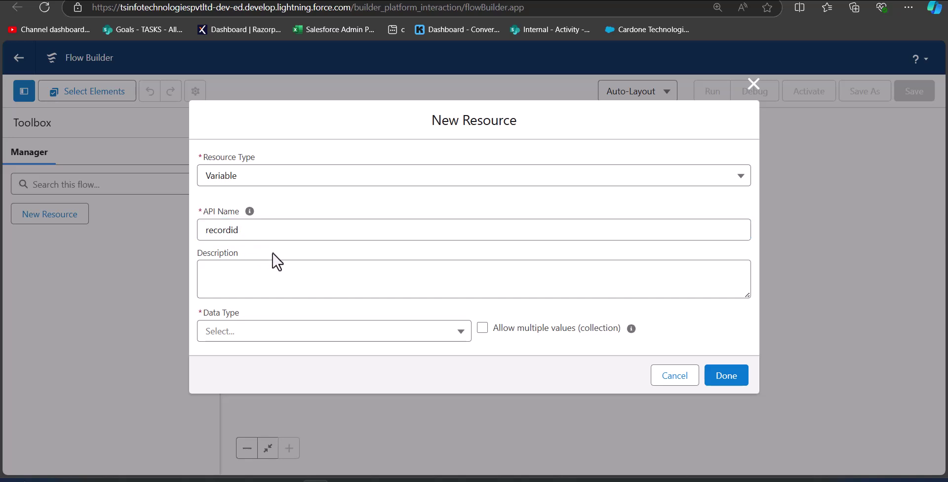
left_click(303, 327)
left_click(329, 292)
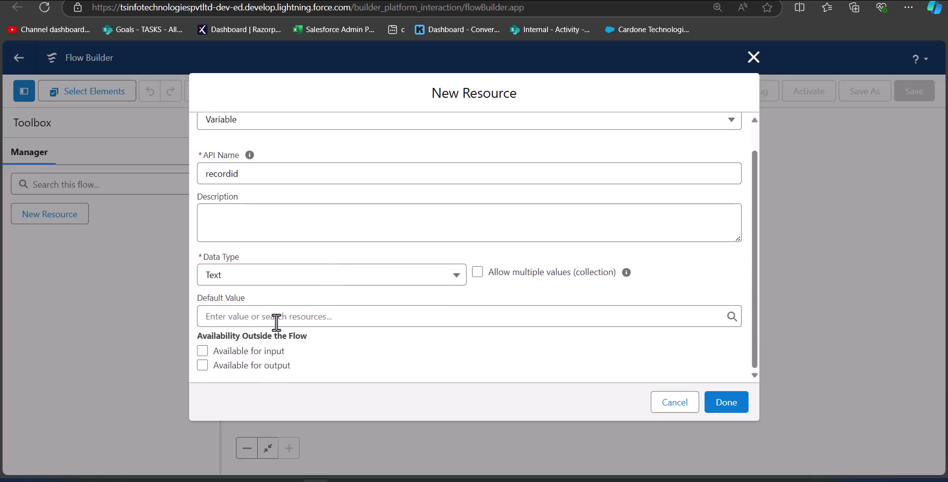
left_click(203, 351)
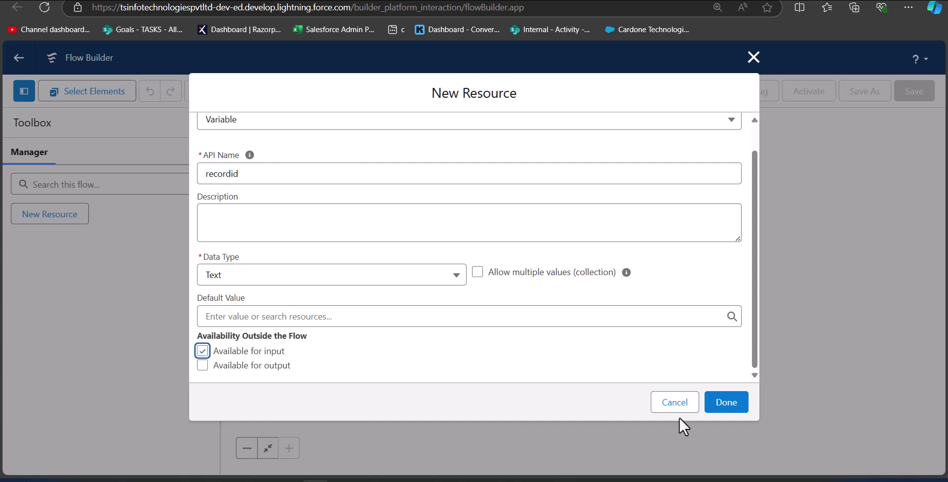
left_click(727, 412)
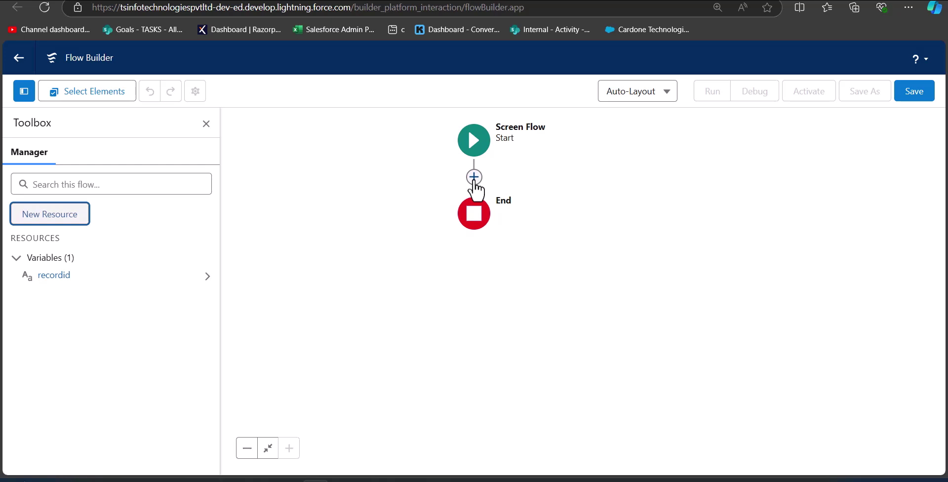
Add a Get Records element after Start labelled 'get child accounts' (API name get_child_accounts).
left_click(474, 178)
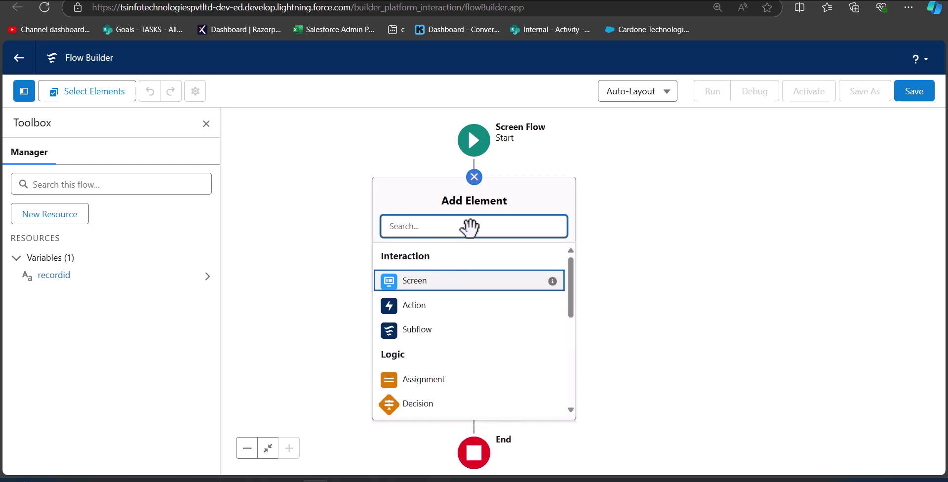
scroll(482, 314, "down", 6)
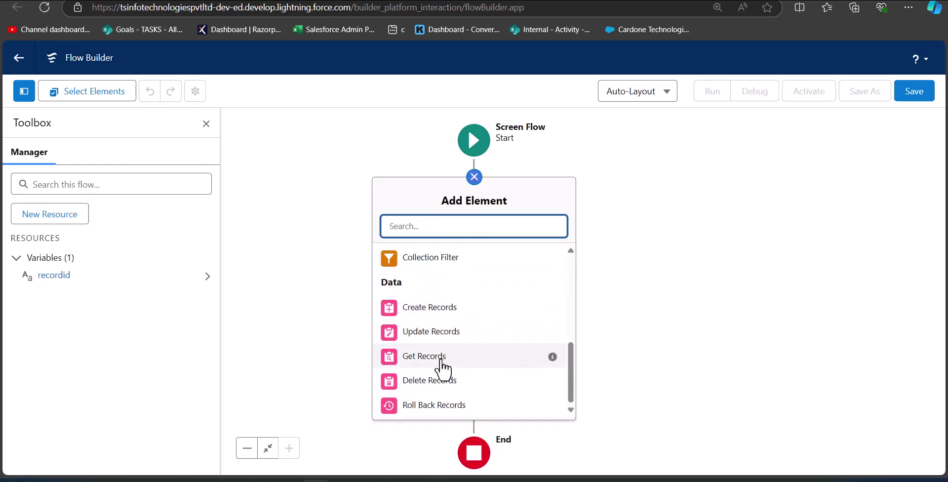
left_click(441, 361)
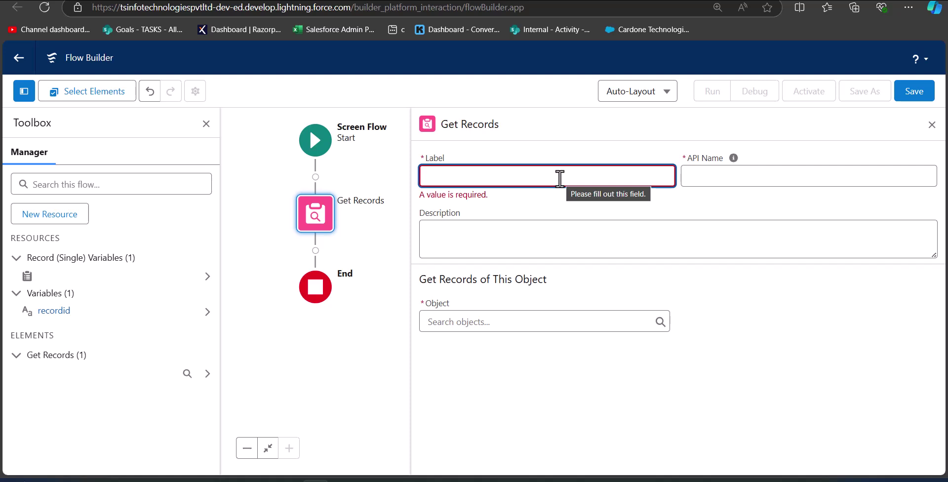
type("get child accounts")
left_click(753, 180)
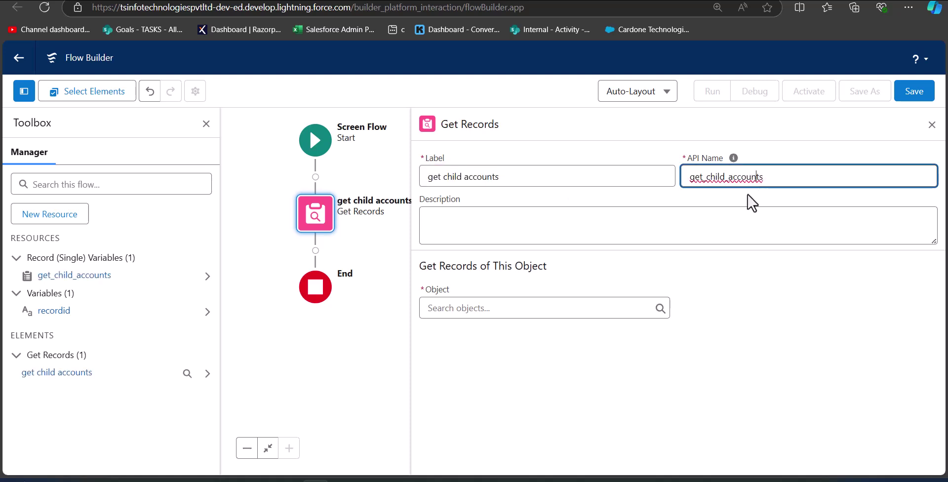
left_click(656, 282)
Query Accounts where ParentId Equals recordid, storing all records with Salesforce-chosen fields.
left_click(557, 307)
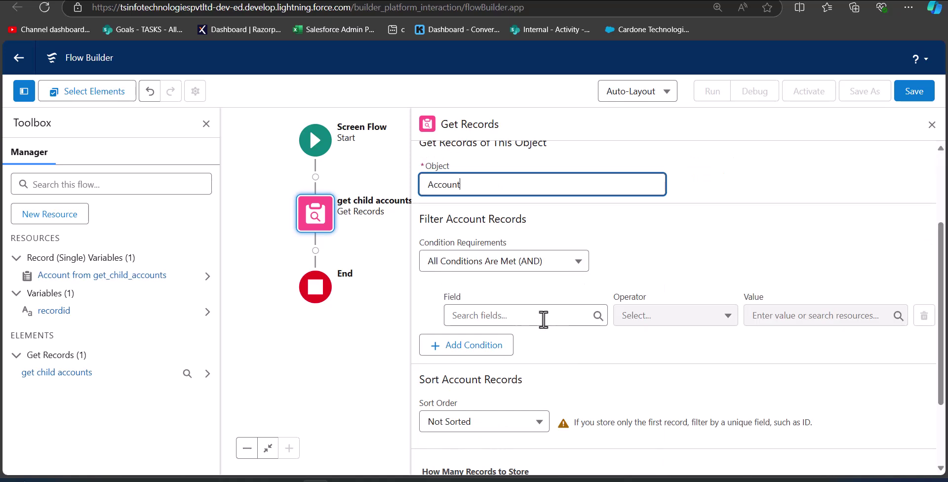
left_click(542, 316)
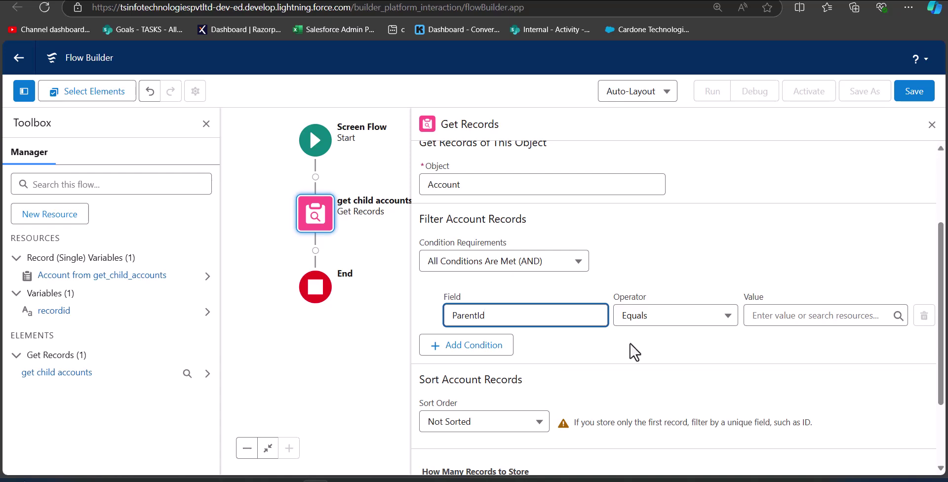
left_click(779, 316)
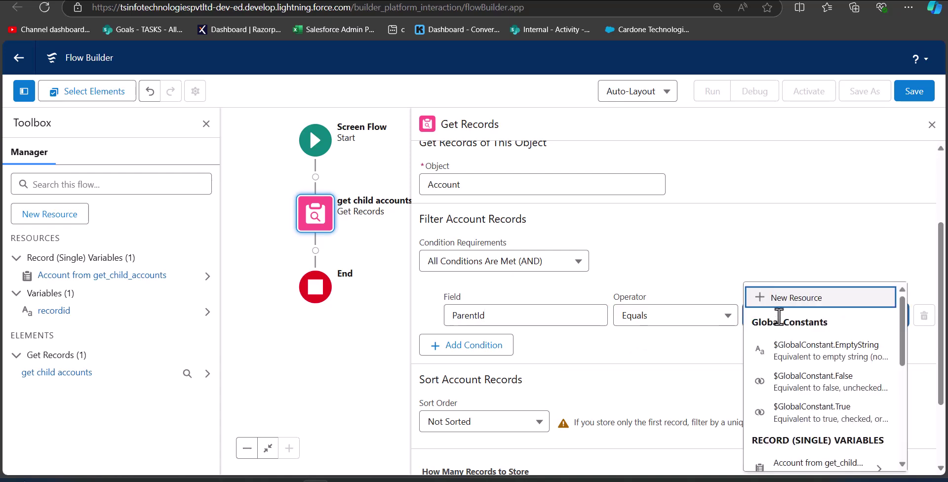
type("rec")
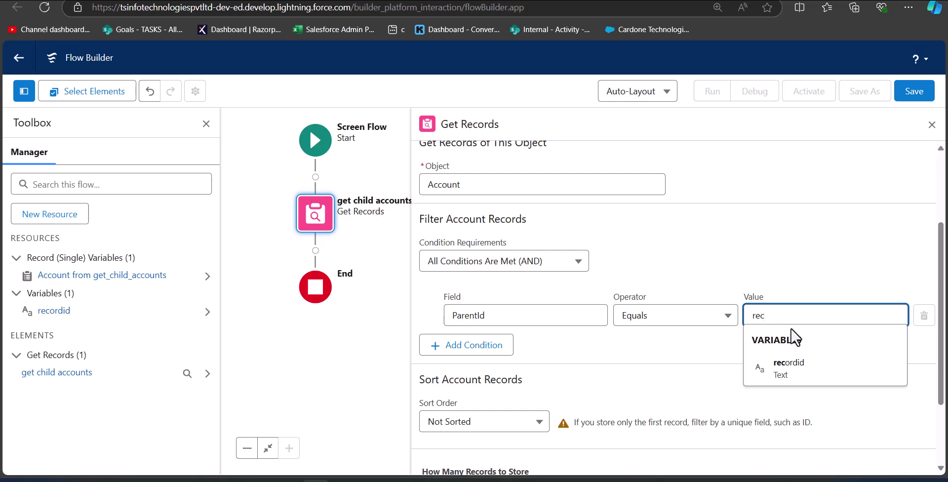
left_click(788, 352)
scroll(631, 266, "down", 2)
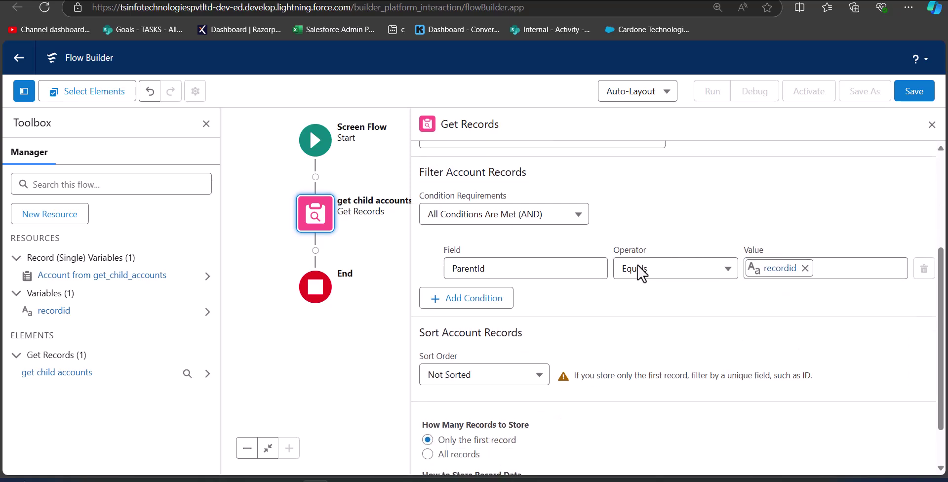
left_click(427, 398)
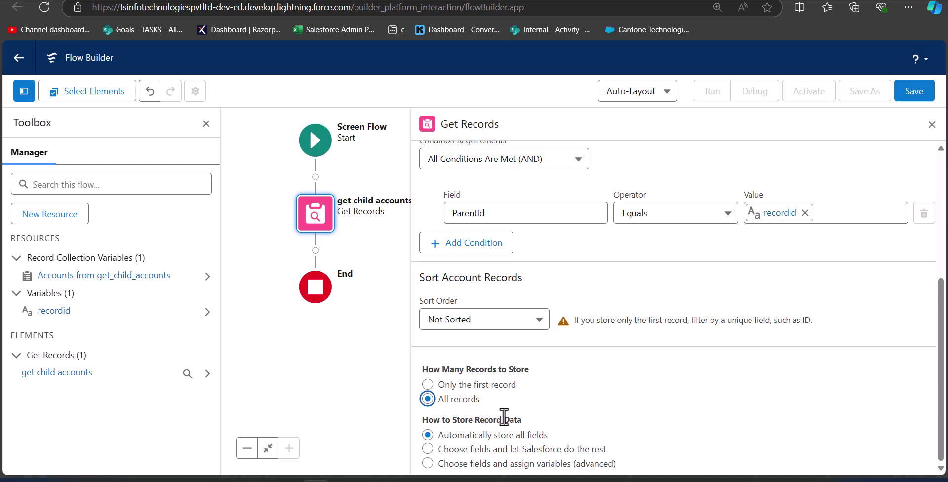
left_click(428, 449)
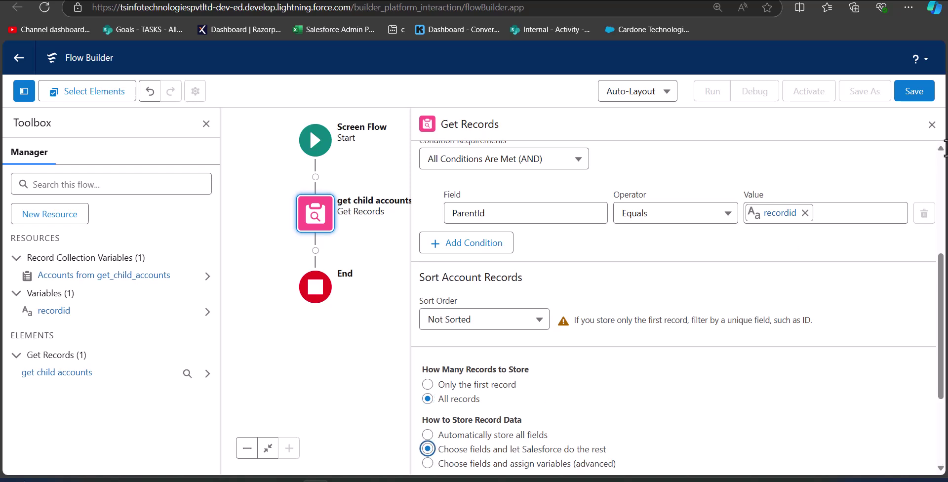
Close the get child accounts properties panel to show the whole flow.
left_click(931, 126)
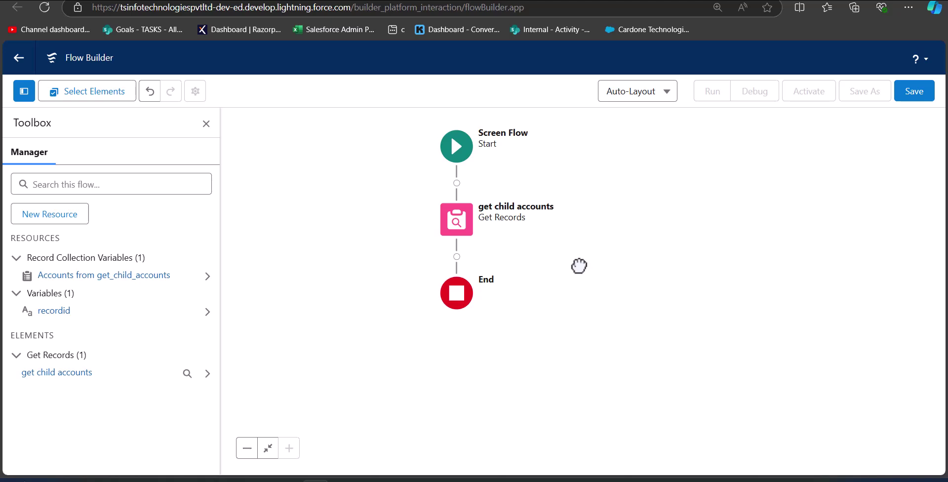
Create a variable 'AccountIDs' of data type Text that allows multiple values.
left_click(79, 214)
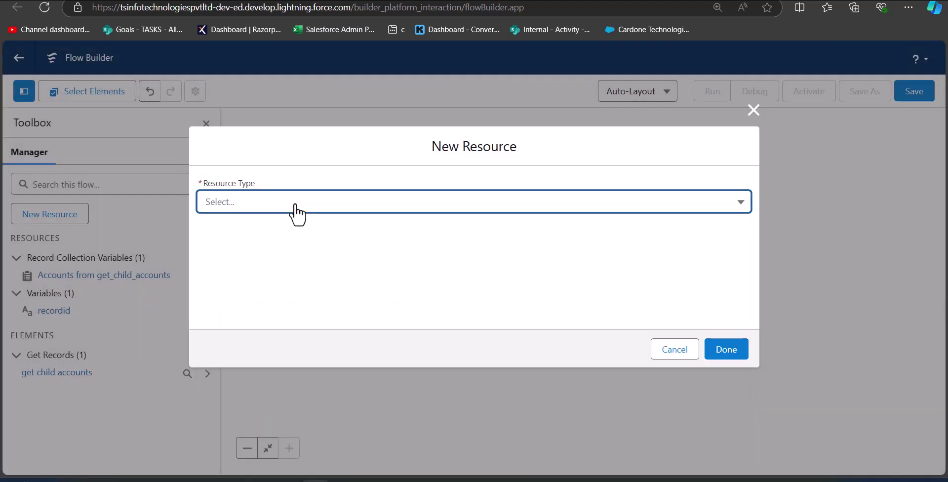
left_click(296, 213)
left_click(314, 249)
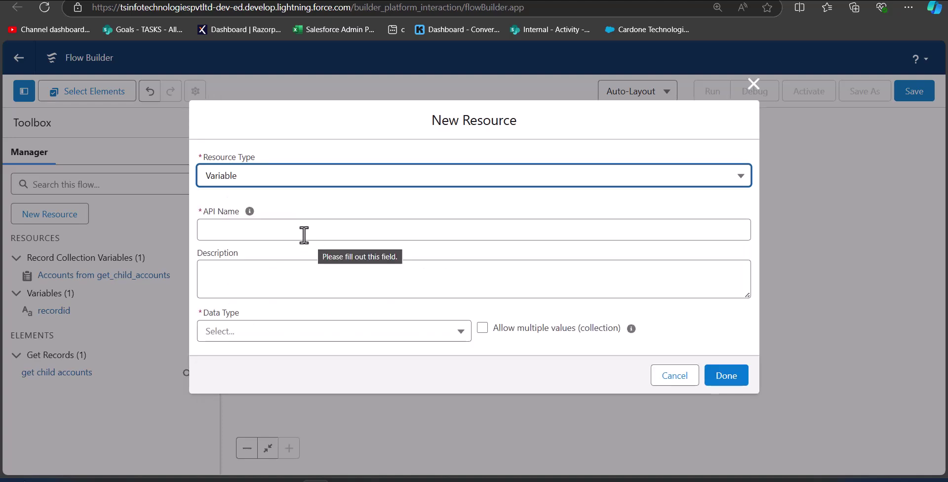
type("A")
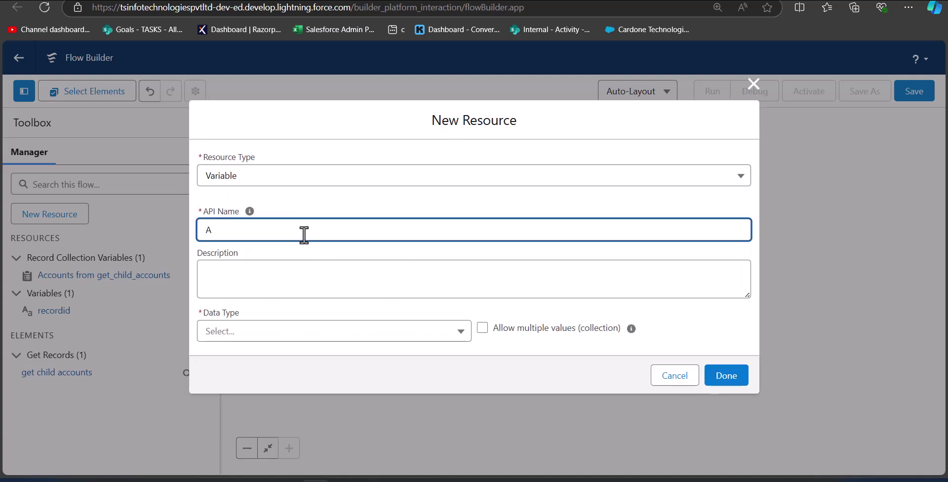
type("ccountIDs")
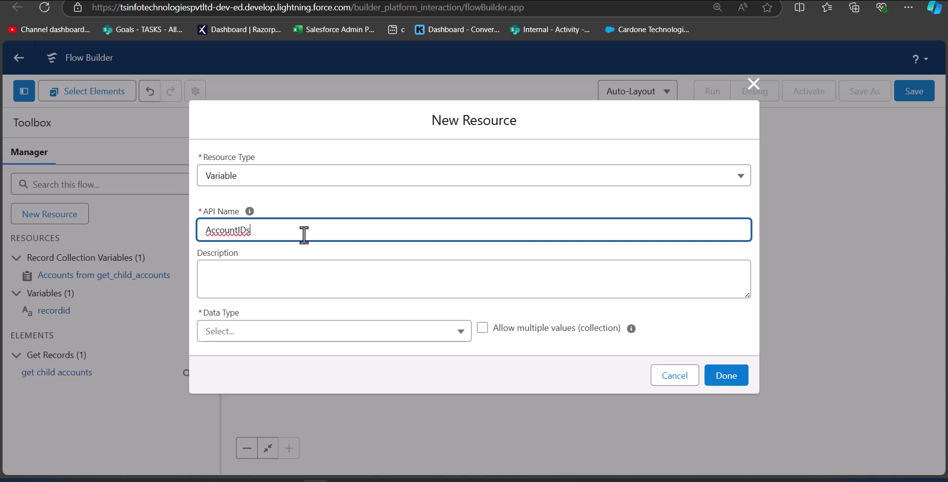
left_click(305, 334)
key("Return")
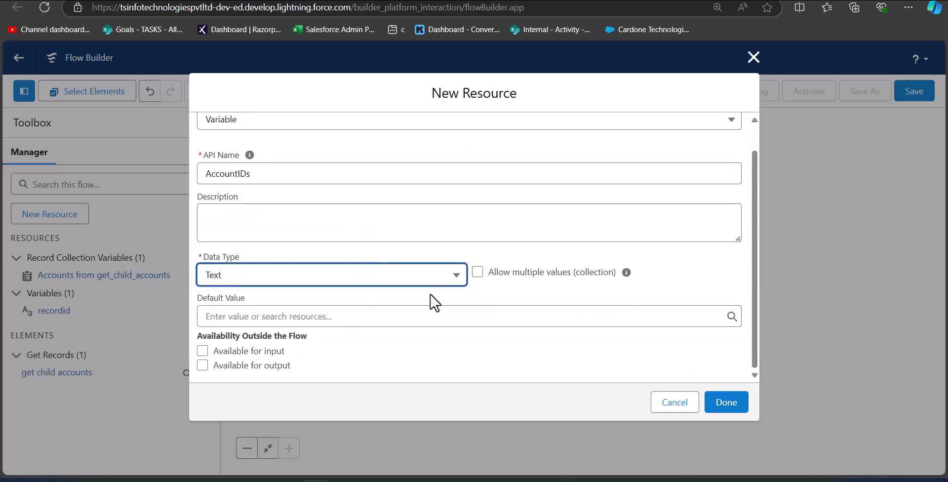
left_click(479, 277)
left_click(478, 273)
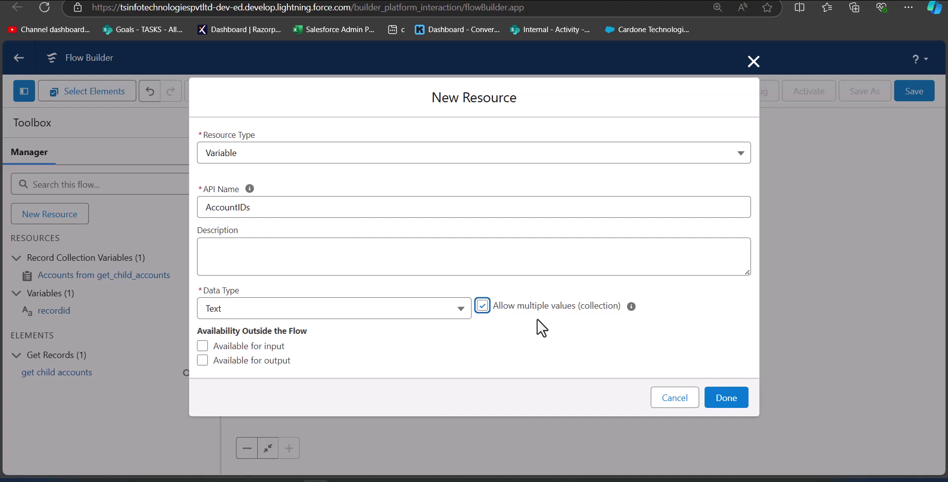
left_click(739, 402)
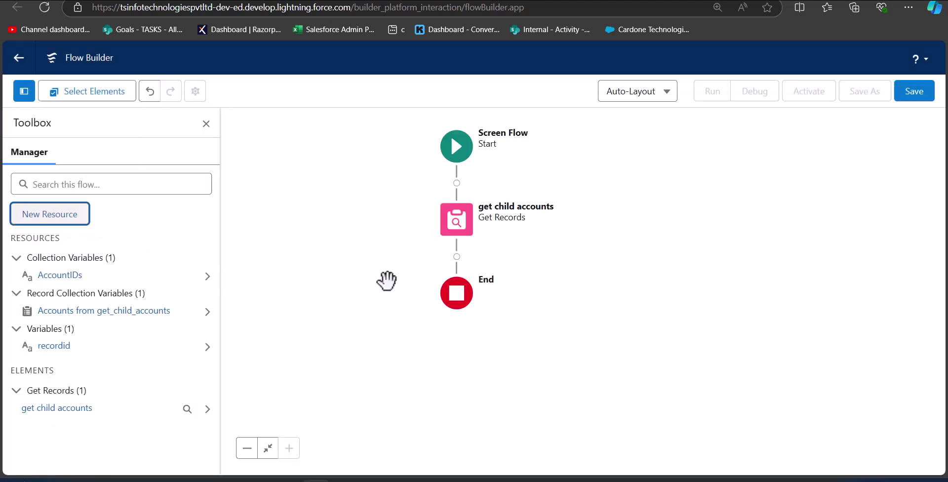
Add a Loop 'loop in account' over the Accounts from get child accounts collection.
left_click(457, 257)
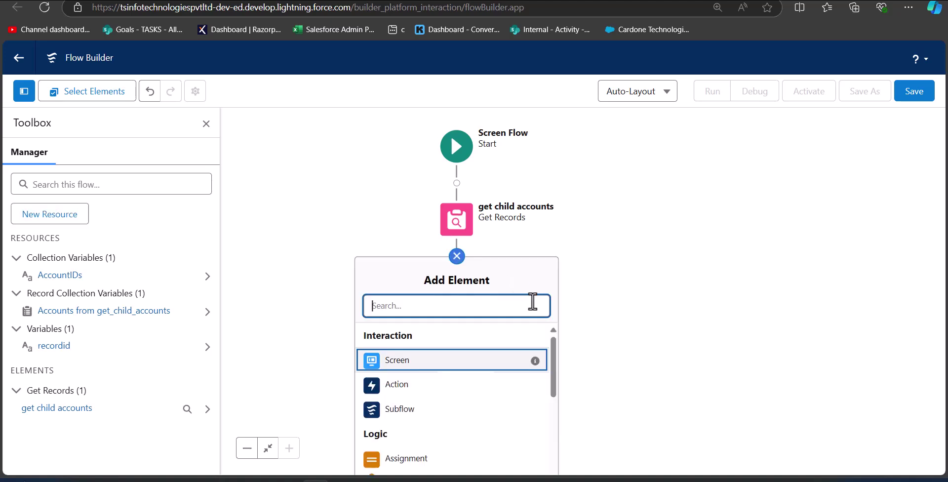
scroll(487, 360, "down", 5)
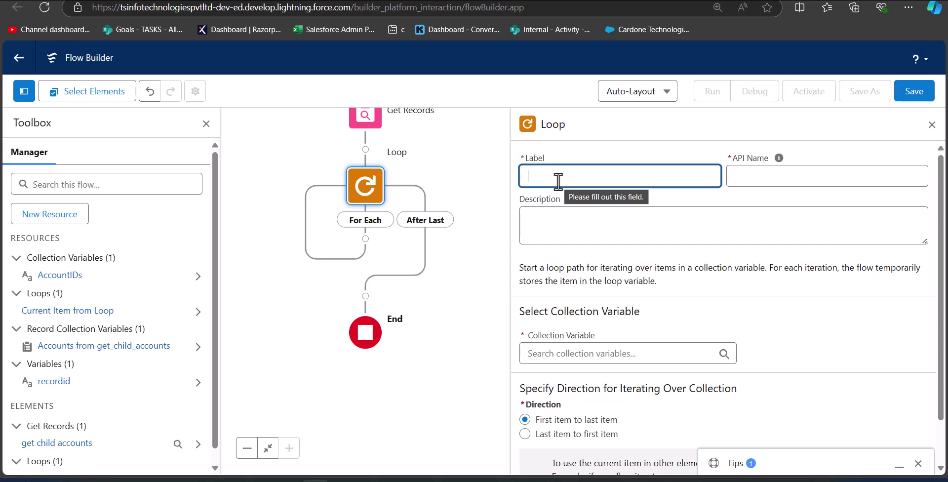
type("loop in account")
left_click(640, 213)
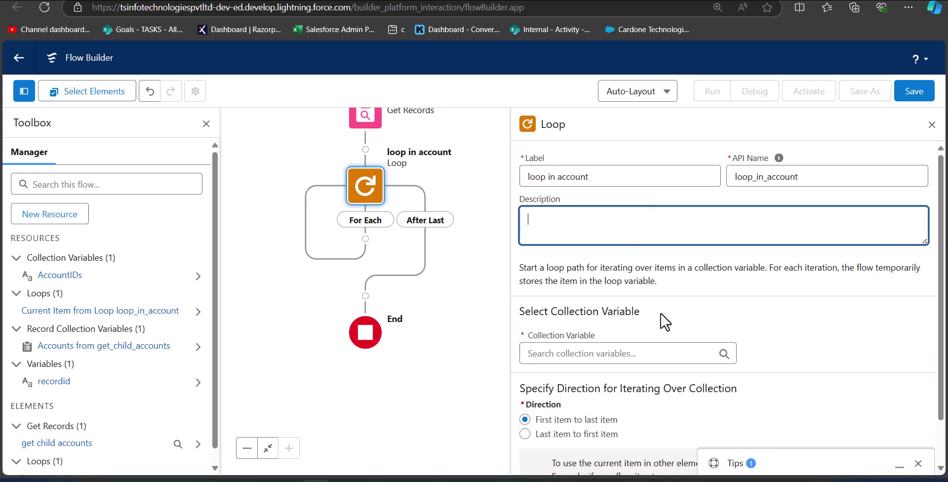
left_click(629, 354)
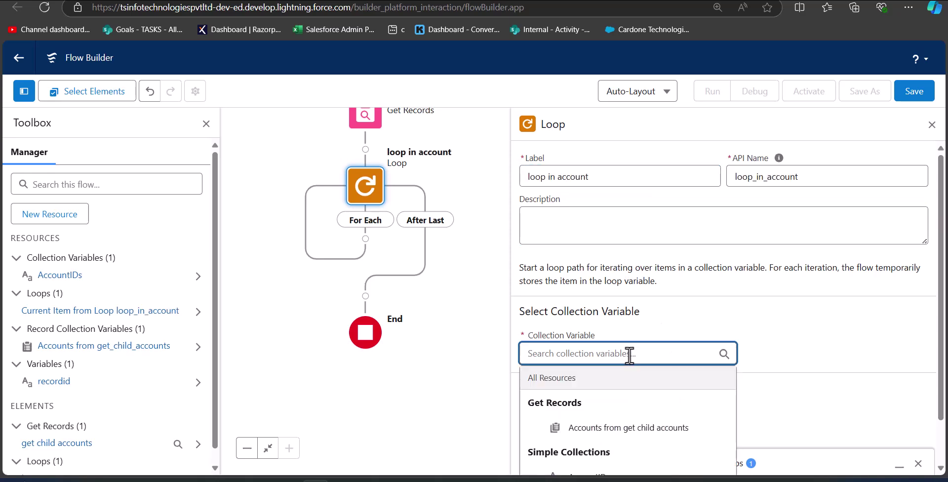
type("ac")
key("Down")
key("Return")
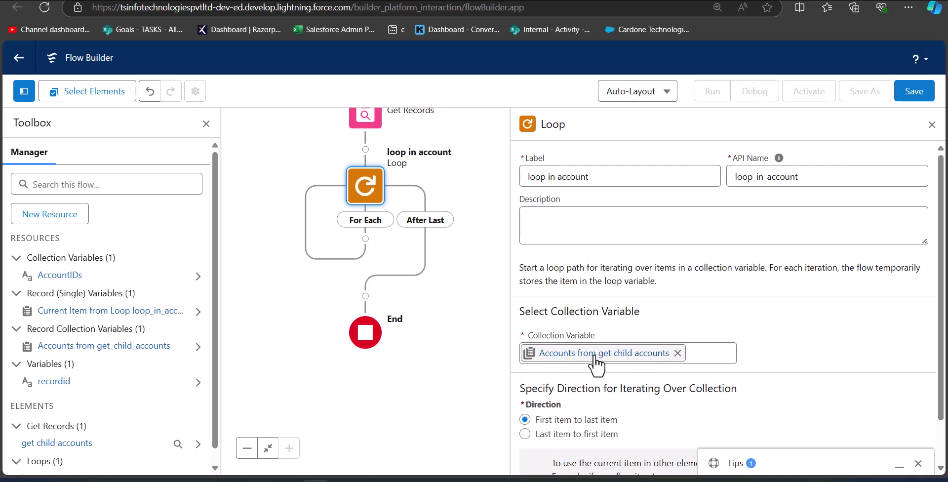
scroll(602, 341, "down", 1)
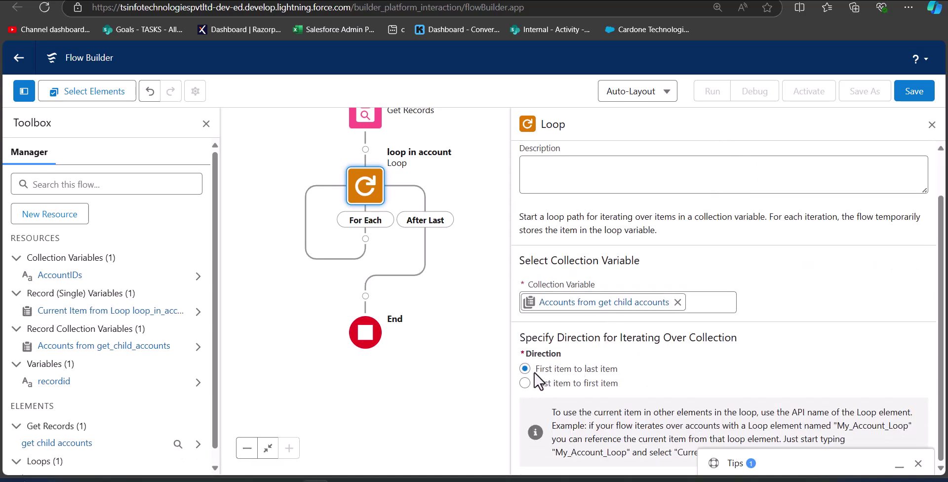
key("Escape")
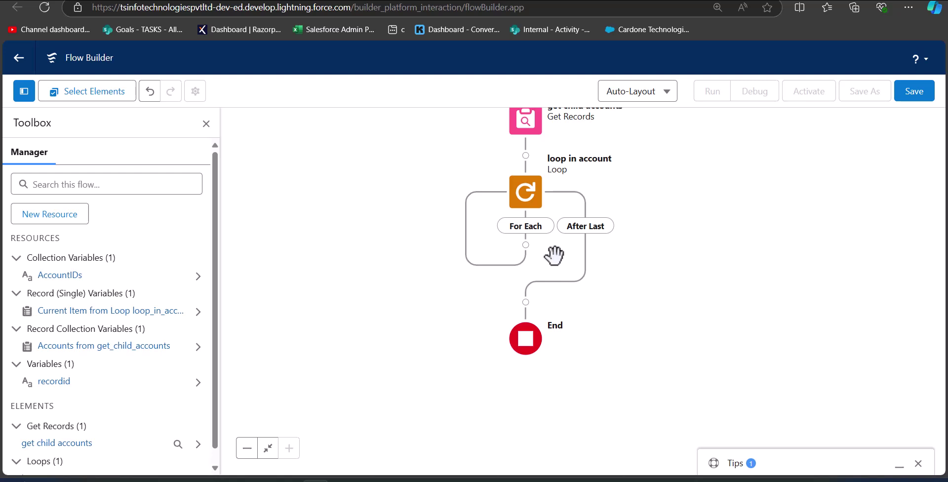
Add an Assignment in the For Each path labelled 'Add id to text collection'.
left_click(526, 245)
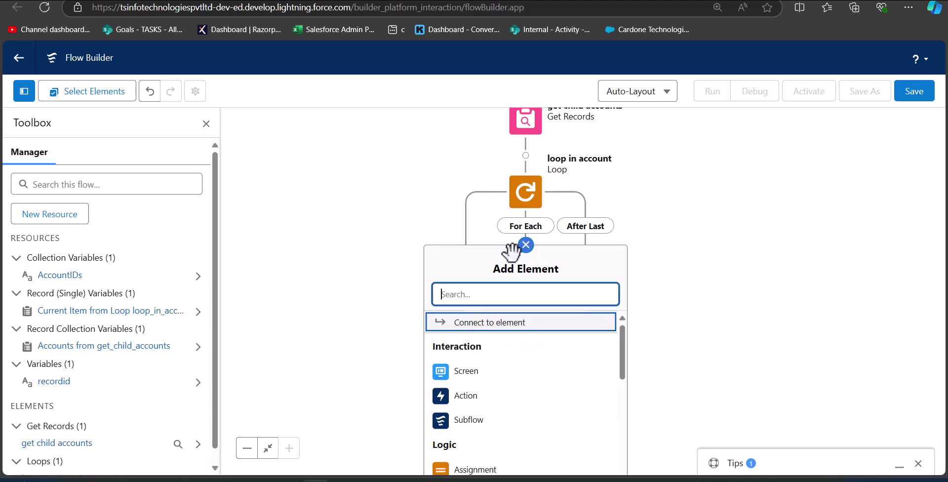
scroll(522, 347, "down", 1)
left_click(474, 407)
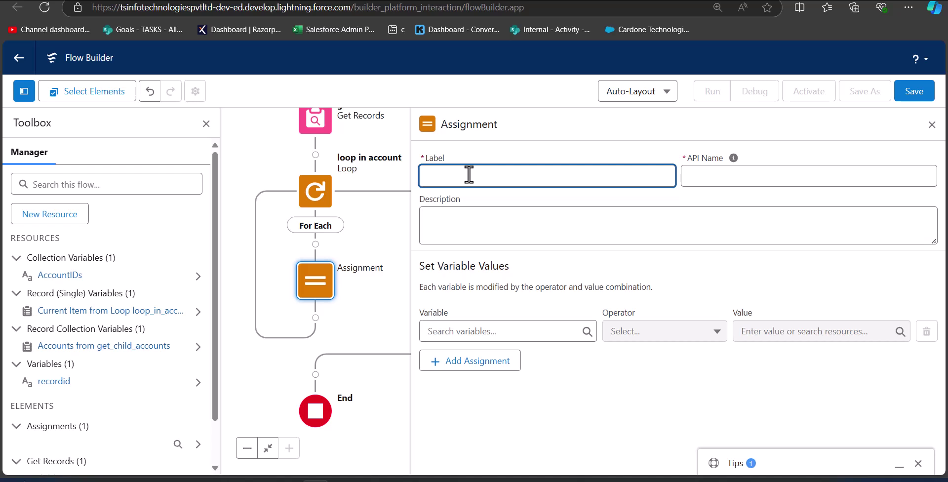
type("Add id to text collection")
left_click(770, 178)
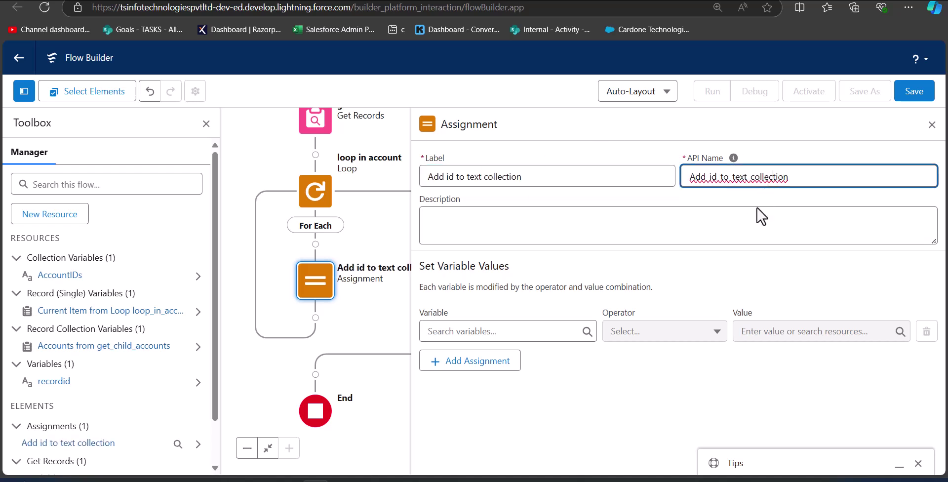
key("Tab")
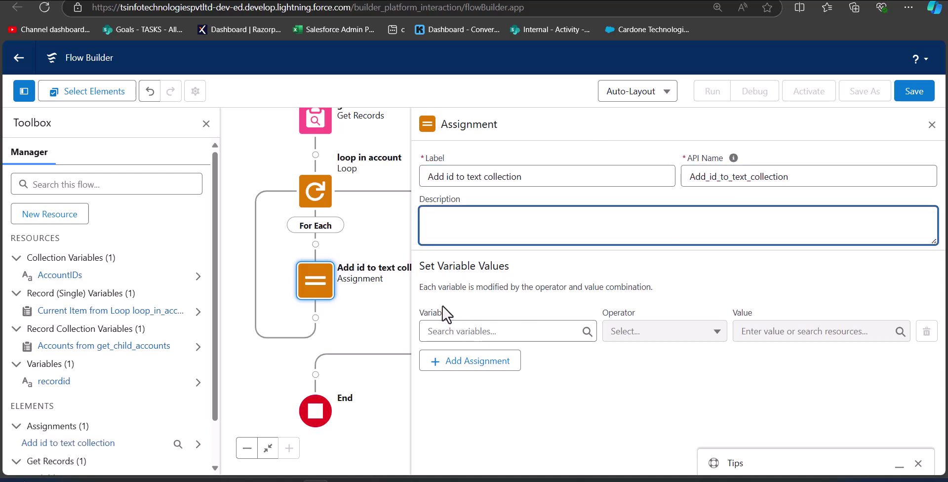
Set AccountIDs Add the current loop account's Id, then close the assignment settings.
left_click(476, 333)
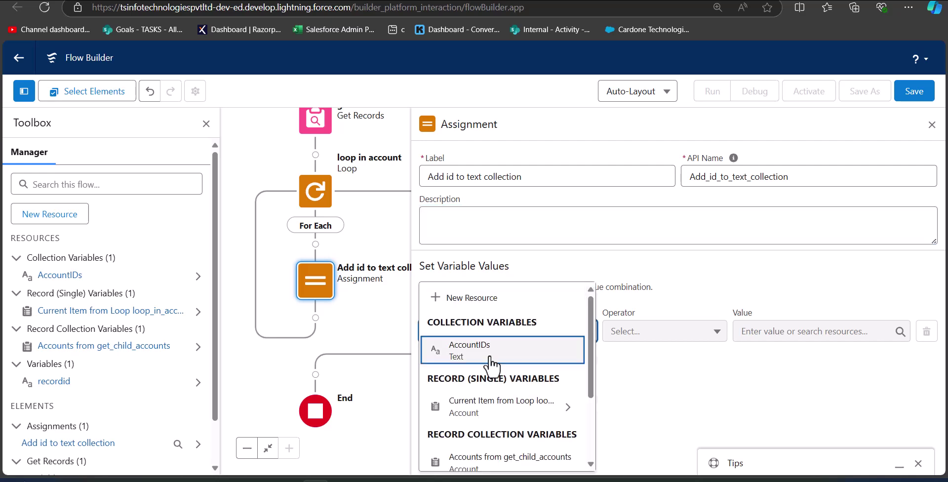
left_click(486, 355)
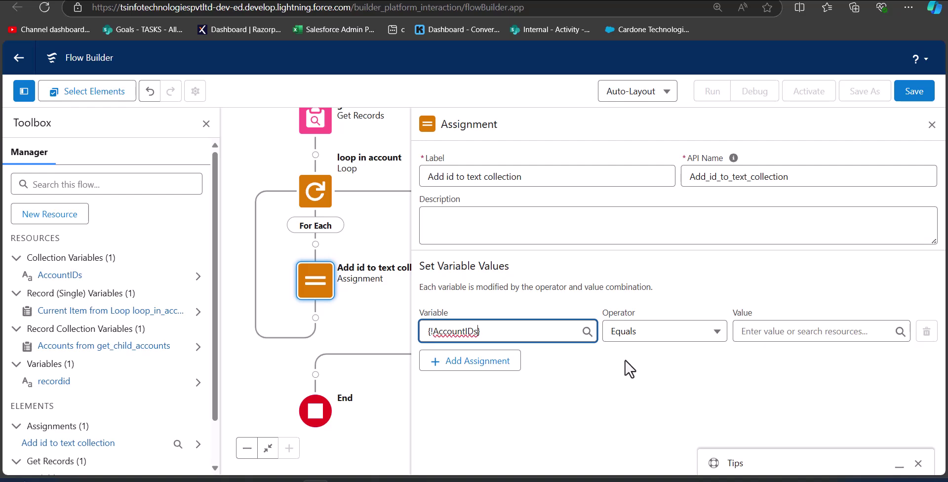
left_click(659, 336)
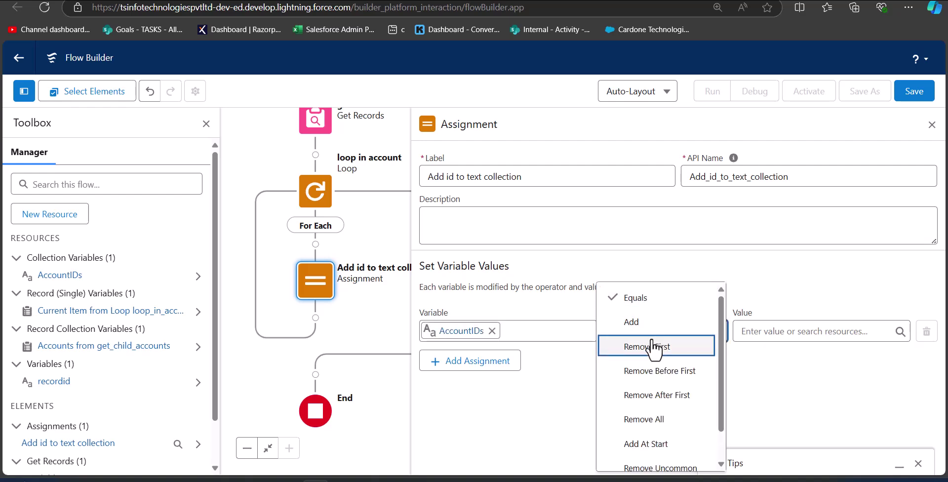
left_click(642, 324)
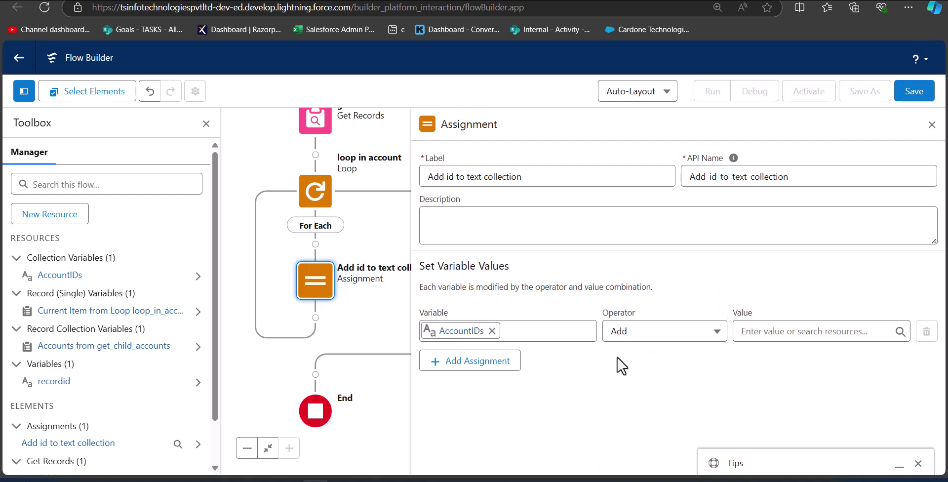
left_click(774, 332)
scroll(800, 395, "down", 1)
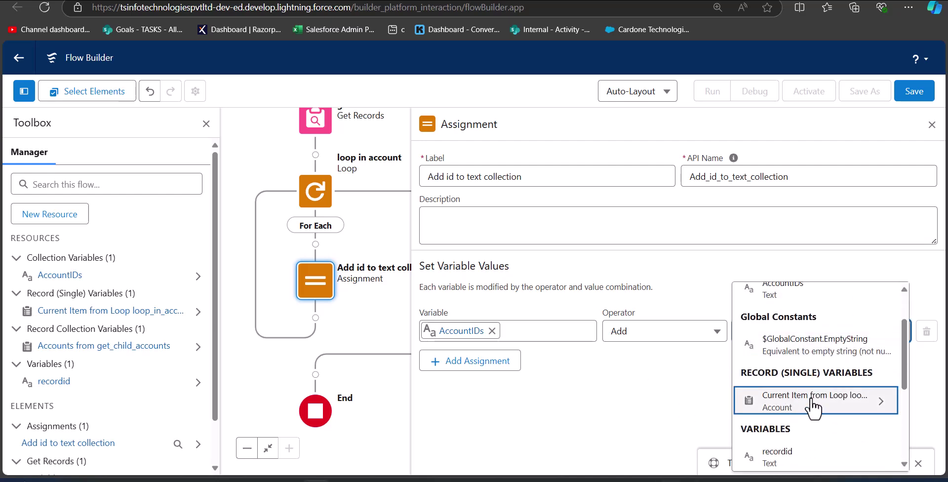
left_click(813, 402)
type("Id")
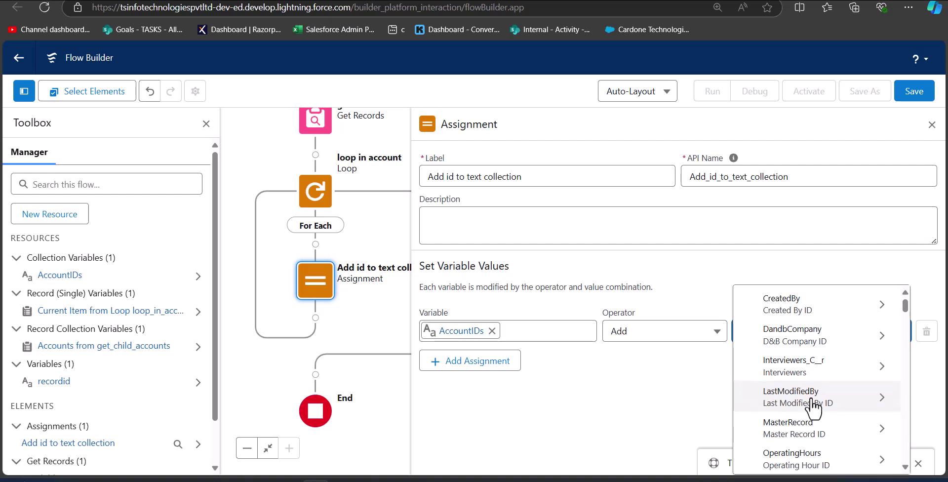
left_click(770, 337)
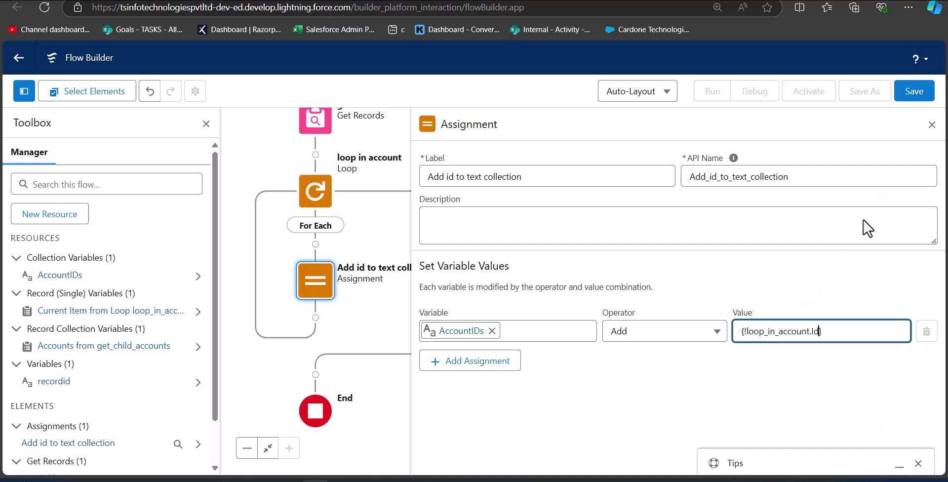
left_click(932, 124)
left_click_drag(487, 304, 648, 271)
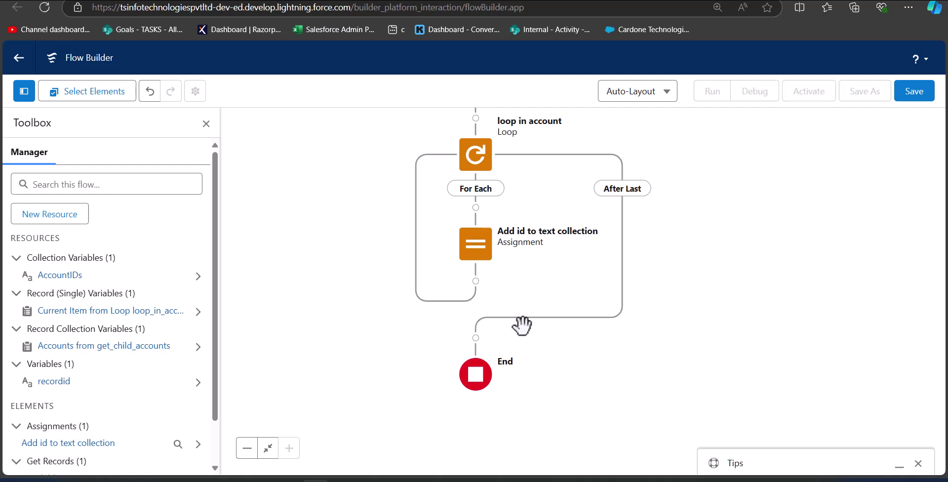
Add a Get Records step after the loop labelled 'get contact records'.
left_click(477, 338)
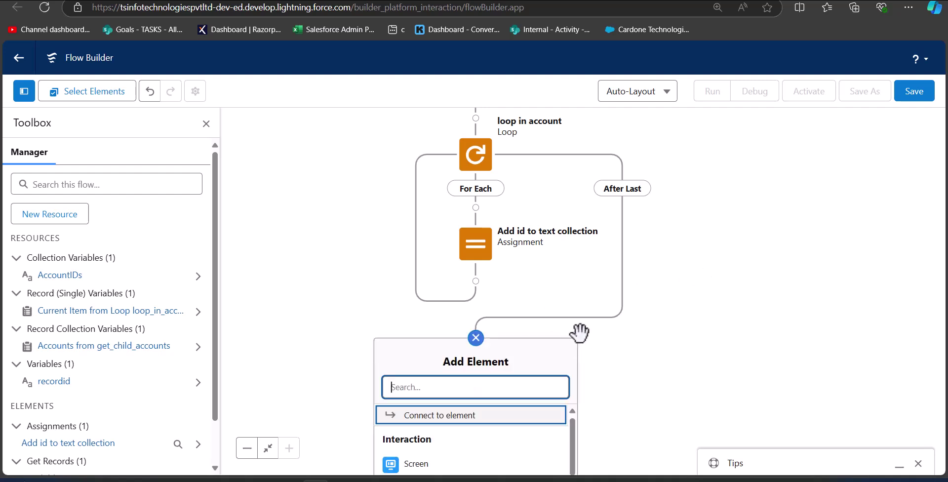
scroll(491, 324, "down", 5)
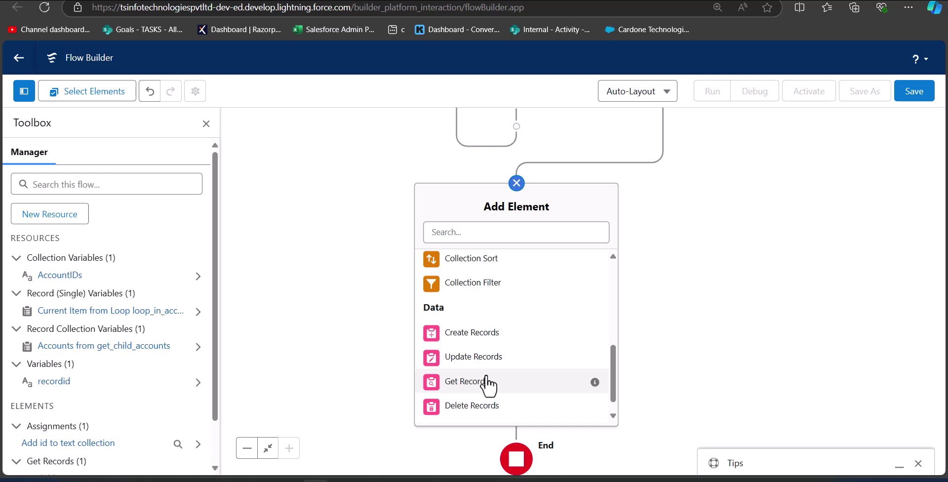
left_click(488, 381)
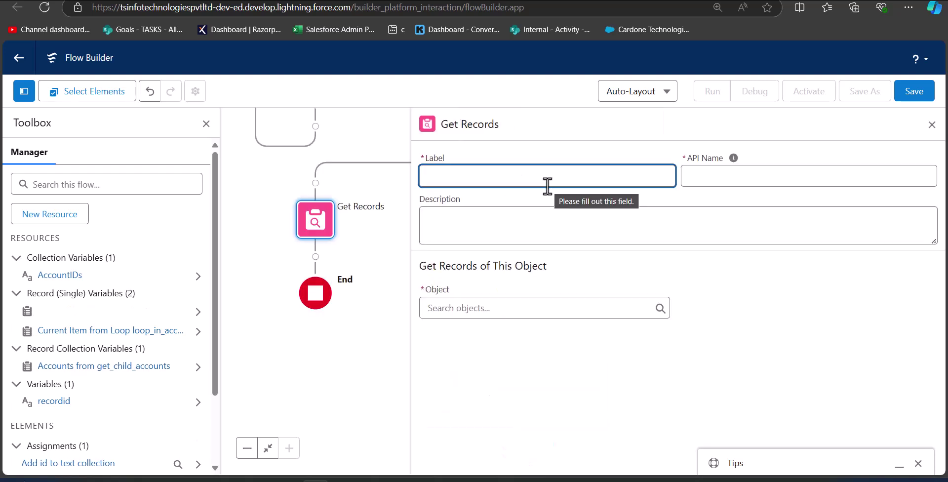
type("get")
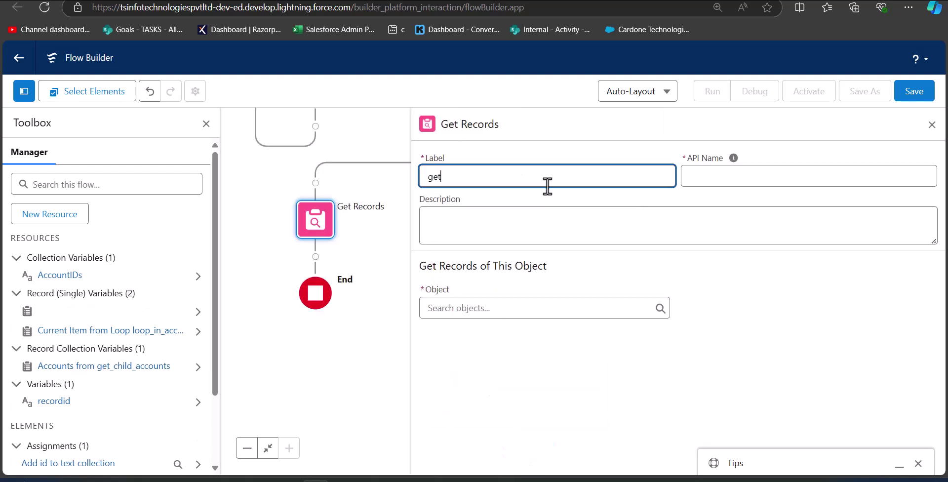
type(" contact records")
left_click(729, 180)
left_click(738, 290)
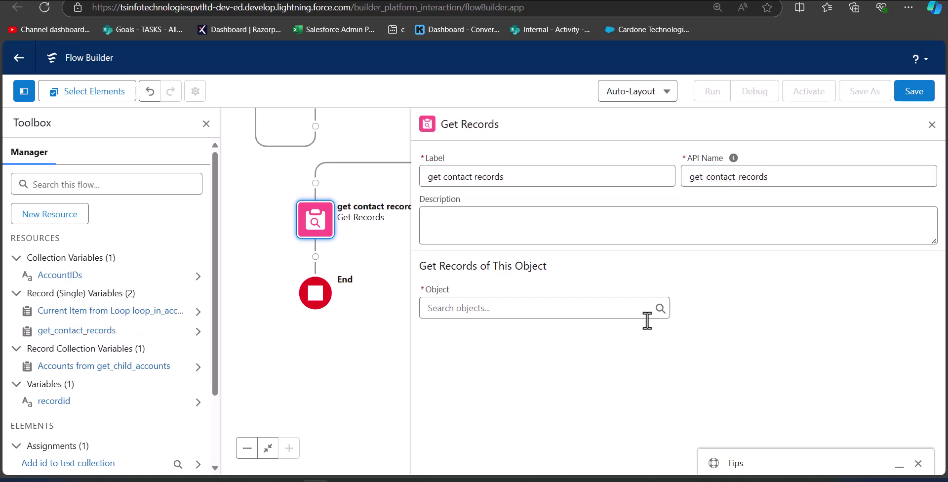
Query Contacts where AccountId In AccountIDs, storing all matching records.
left_click(507, 311)
scroll(509, 321, "down", 3)
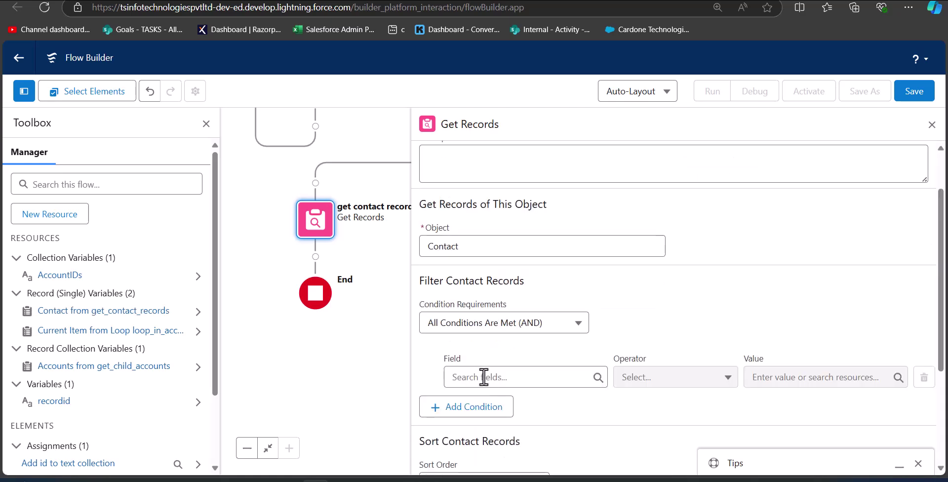
left_click(484, 377)
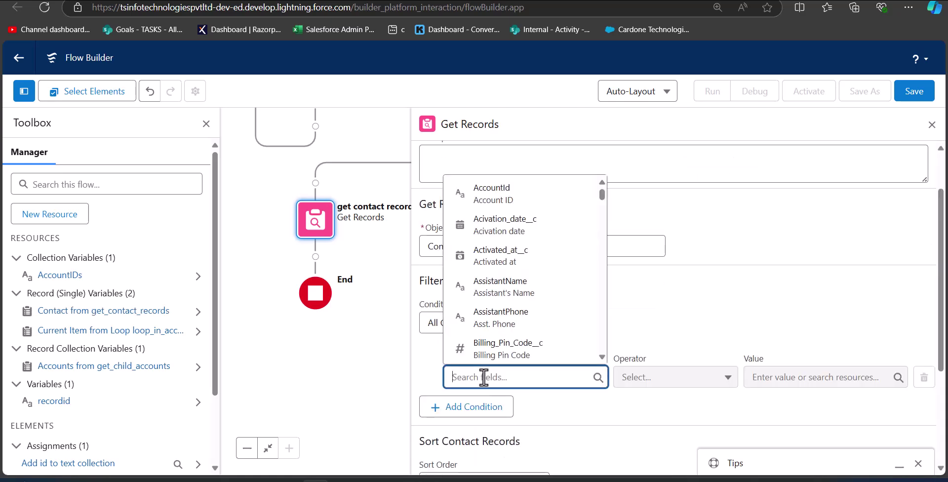
left_click(493, 193)
left_click(669, 381)
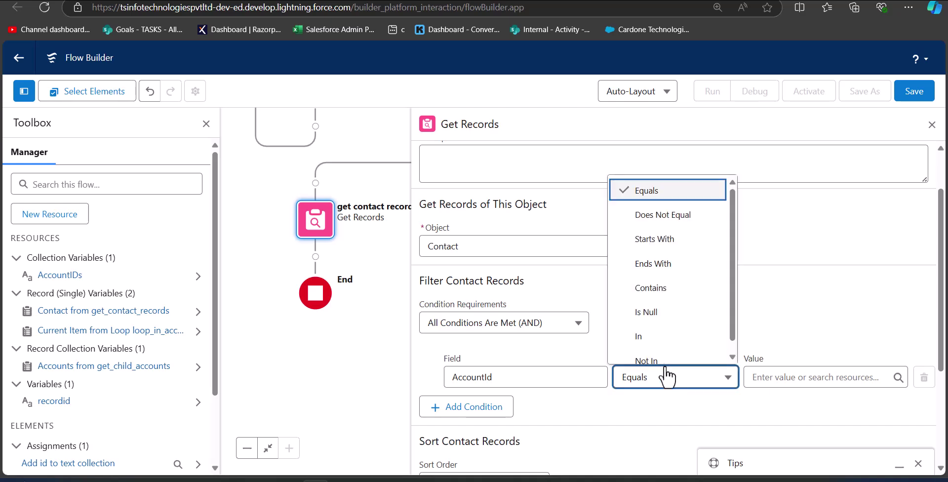
left_click(652, 339)
left_click(761, 375)
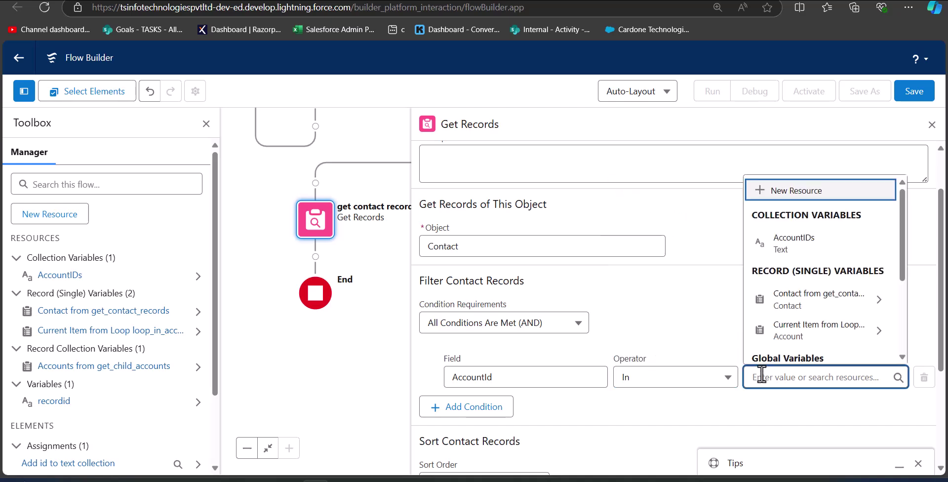
scroll(820, 296, "down", 1)
type("acc")
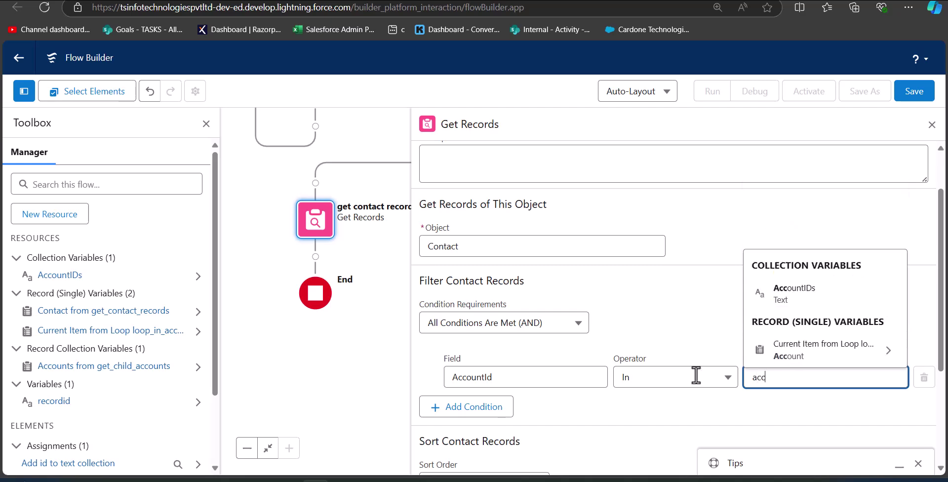
key("Return")
scroll(468, 379, "down", 3)
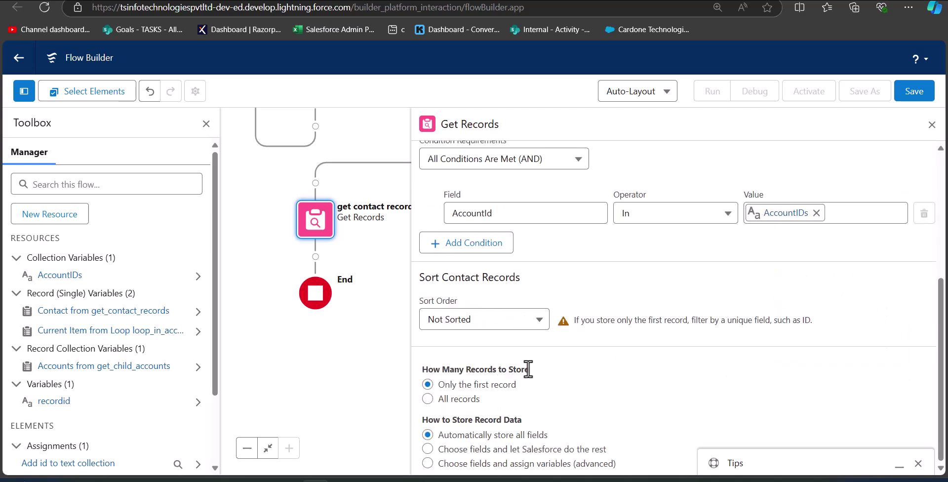
left_click(428, 399)
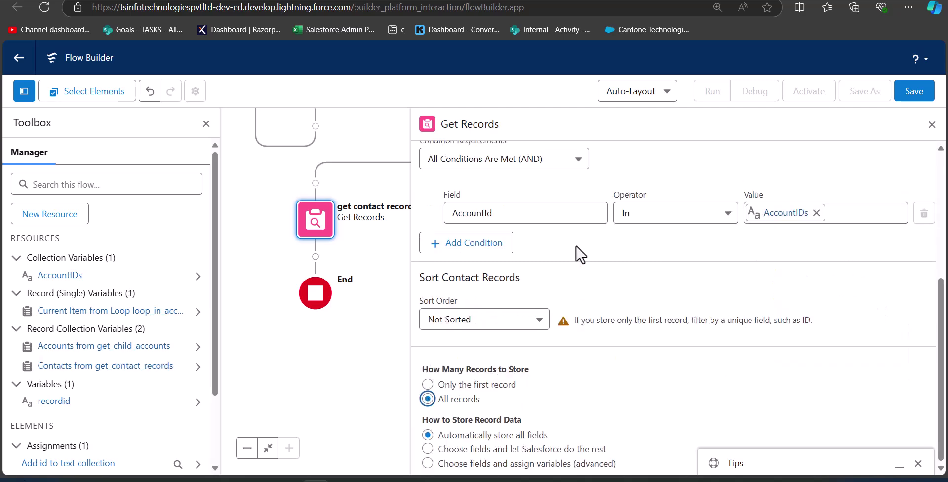
key("Escape")
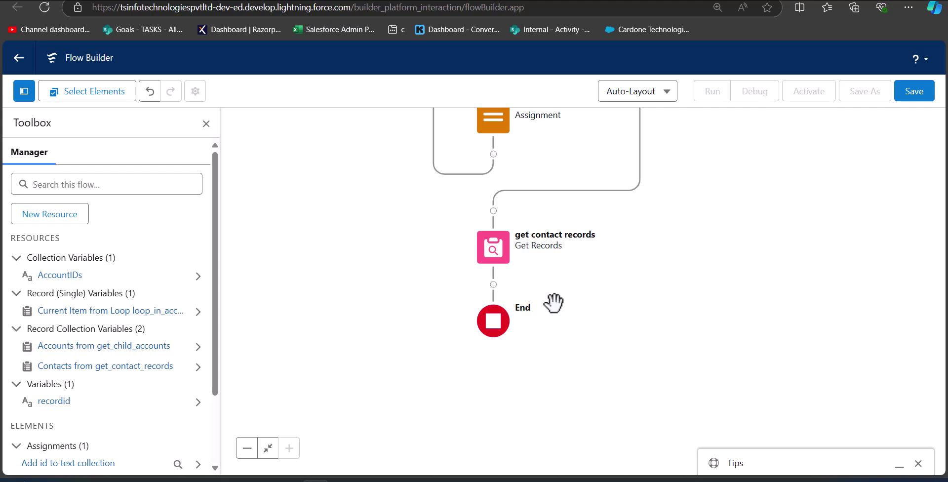
Add a Screen after get contact records labelled 'display contacts' (API name display_contacts).
left_click(494, 285)
left_click(450, 427)
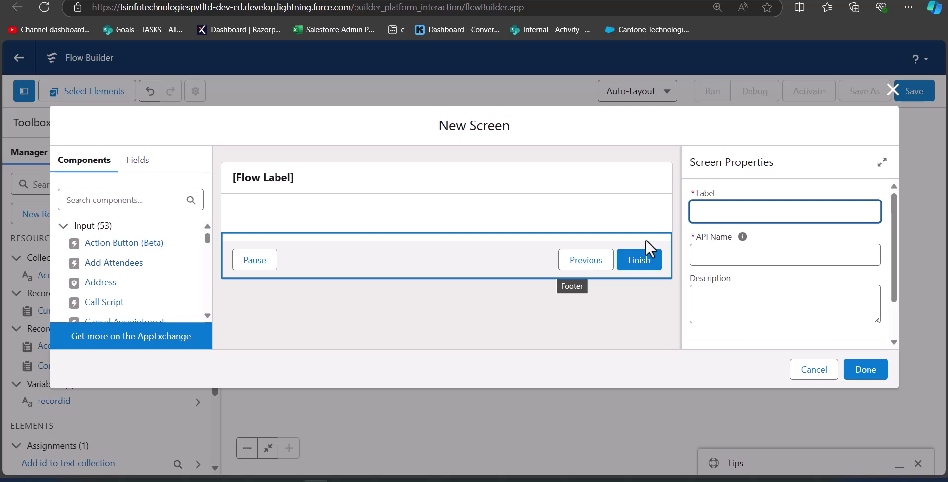
type("display contacts")
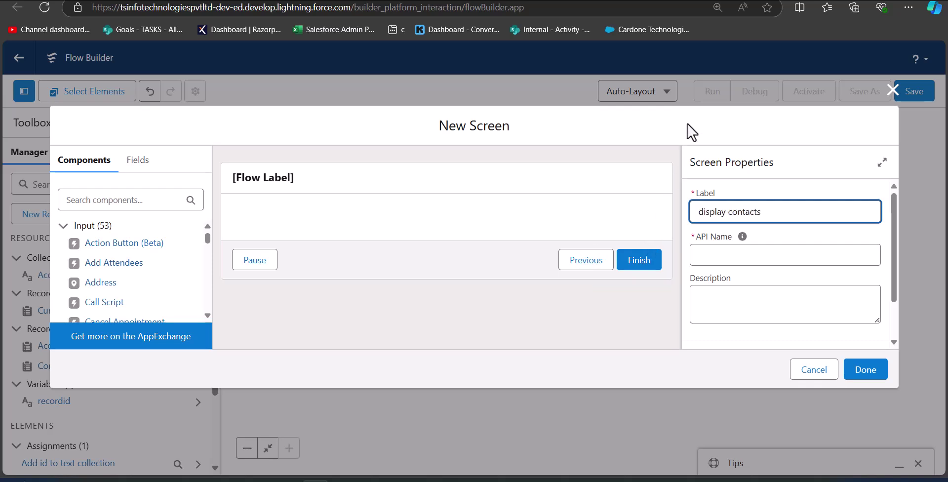
left_click(719, 254)
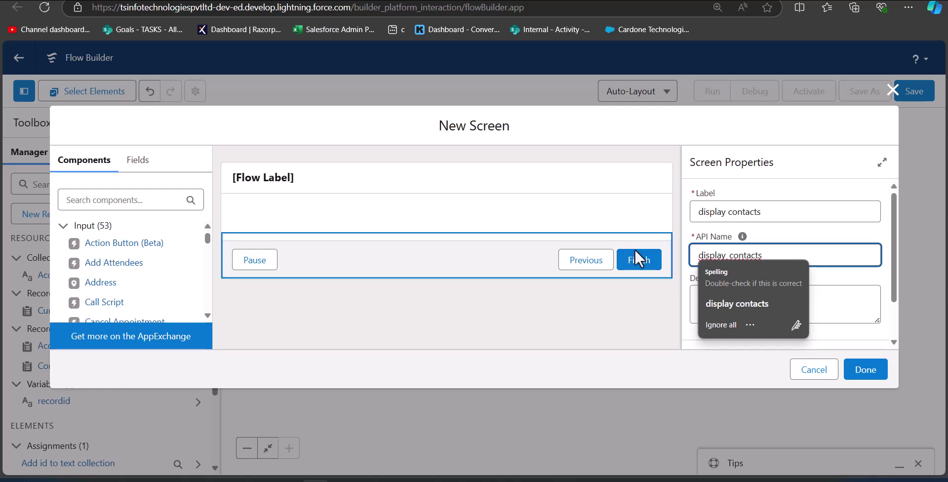
left_click(417, 327)
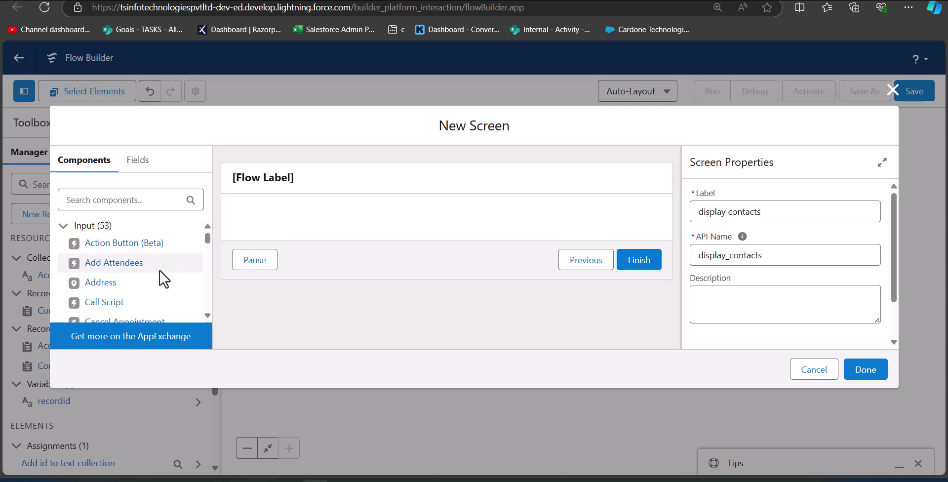
Place a Data Table 'Contacts_Table' labelled 'Contacts', sourced from the get_contact_records contacts.
scroll(144, 281, "down", 3)
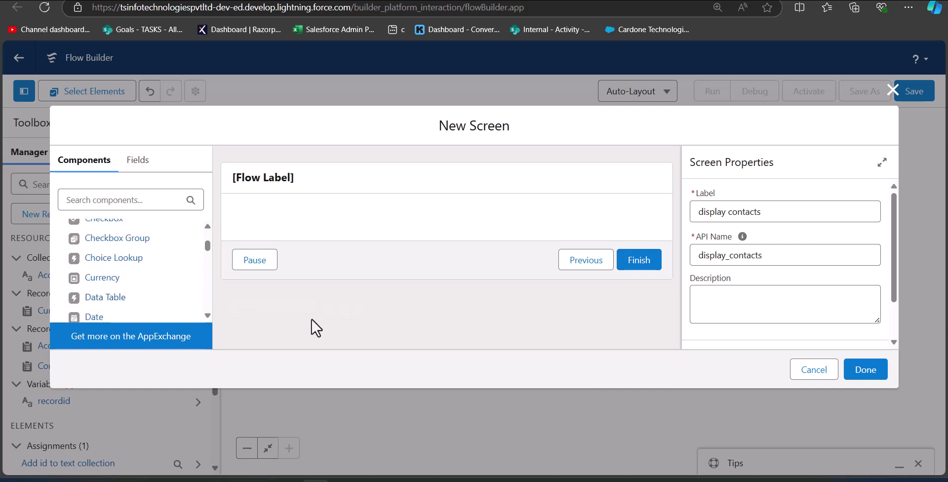
left_click_drag(119, 304, 323, 212)
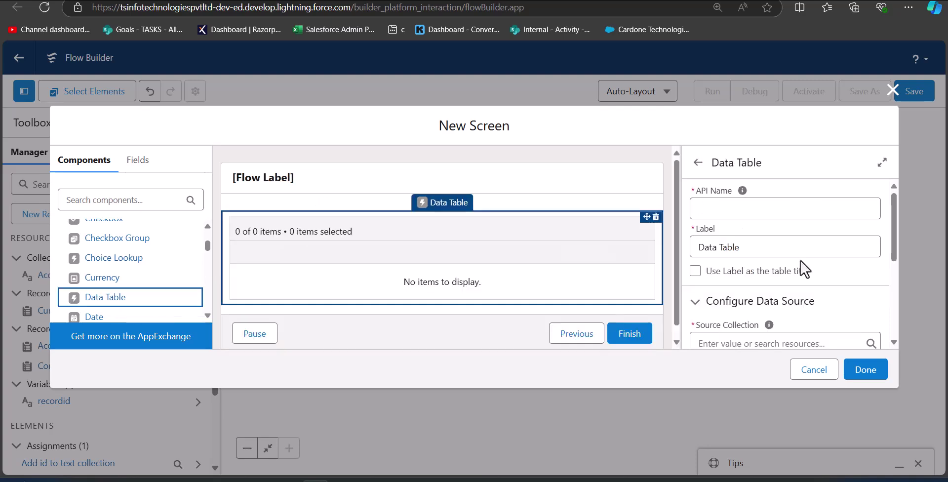
left_click(776, 210)
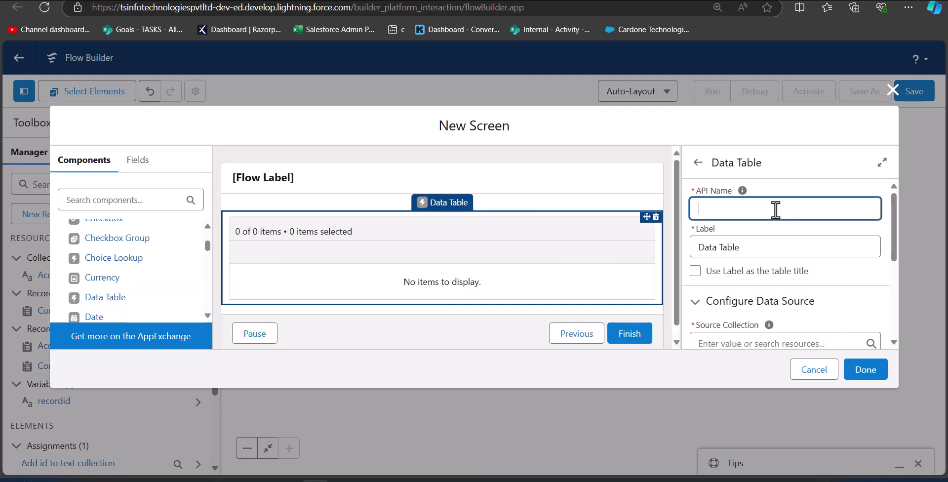
type("Contacts_Table")
key("Tab")
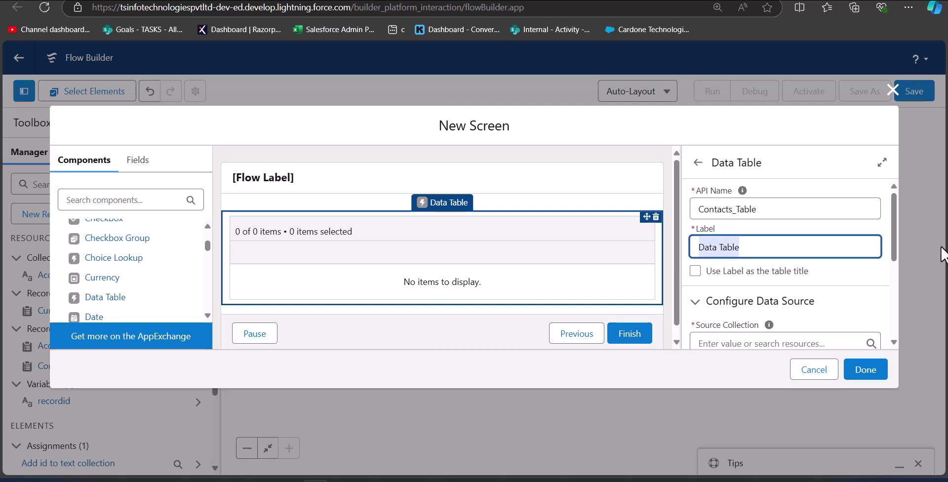
type("Contacts")
scroll(819, 310, "down", 2)
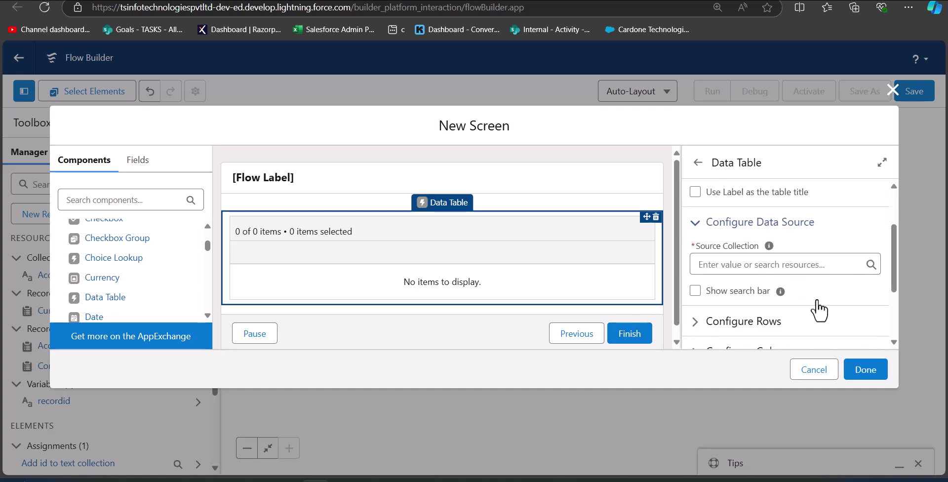
scroll(820, 310, "down", 1)
left_click(727, 221)
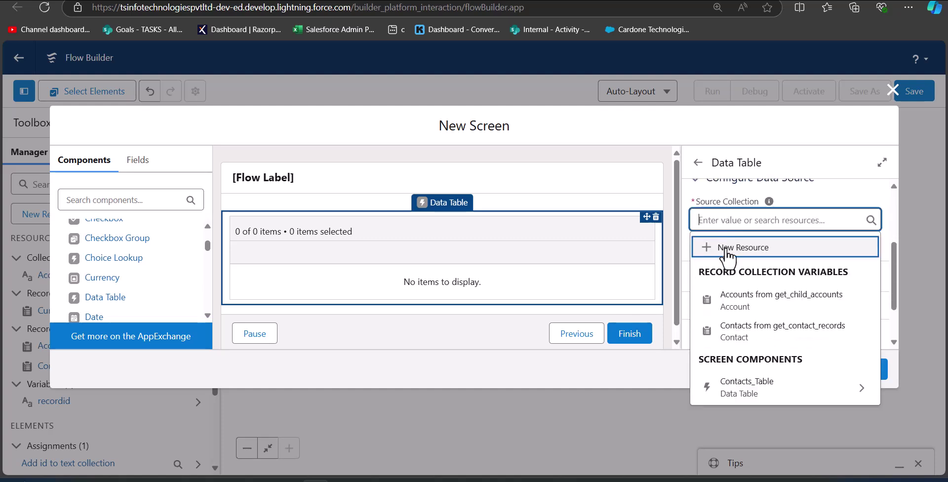
left_click(764, 332)
scroll(726, 257, "down", 2)
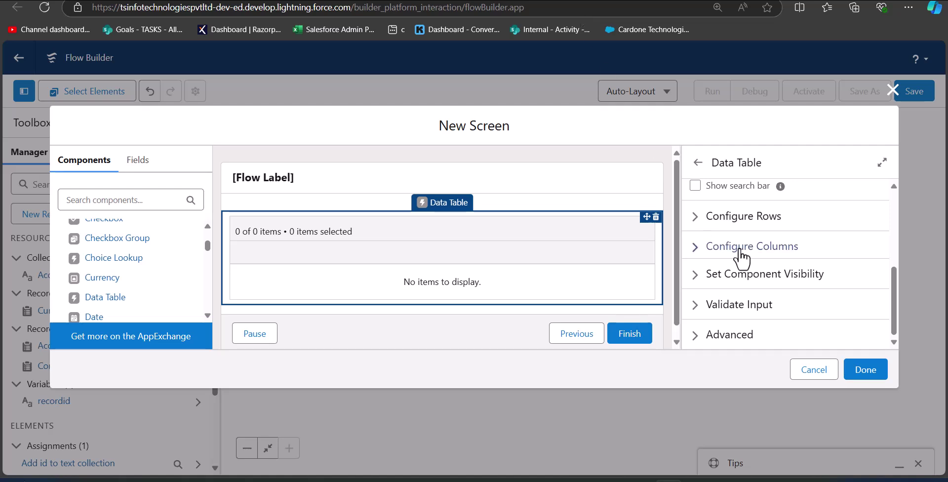
Set the contacts data table's first column to the FirstName field.
left_click(696, 247)
scroll(748, 269, "down", 3)
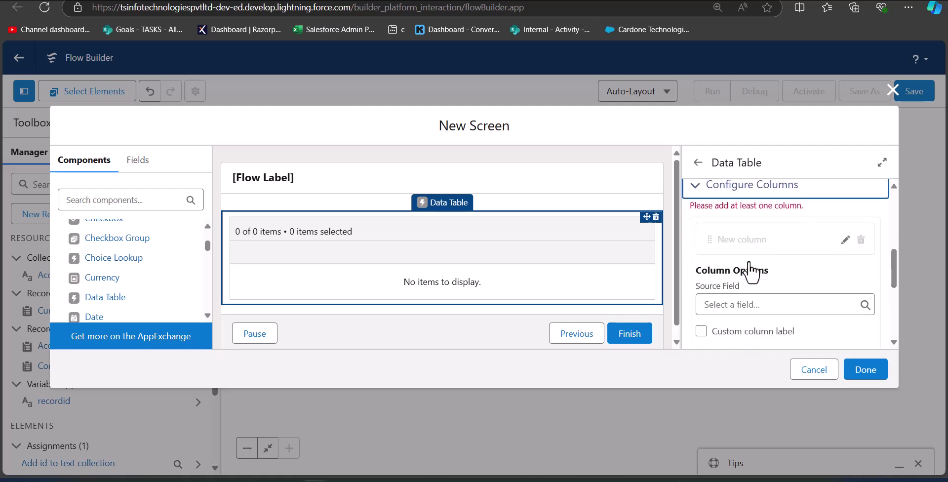
left_click(734, 244)
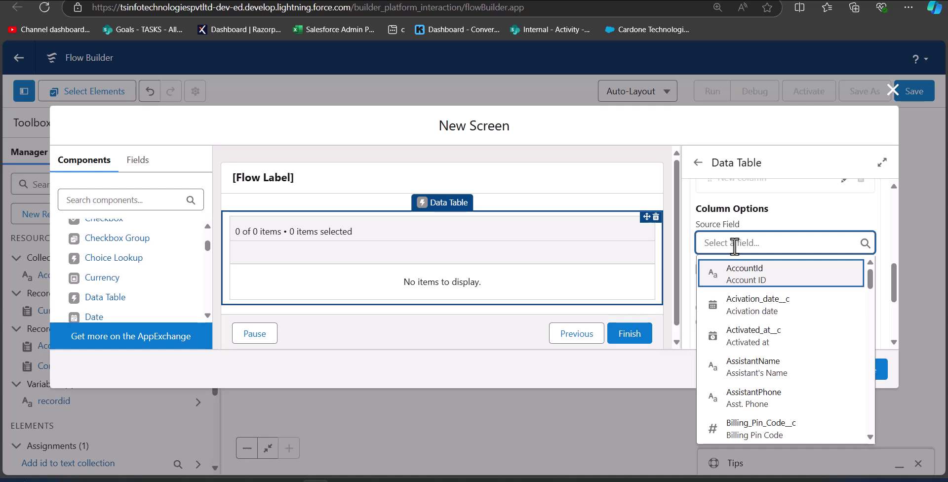
type("fi")
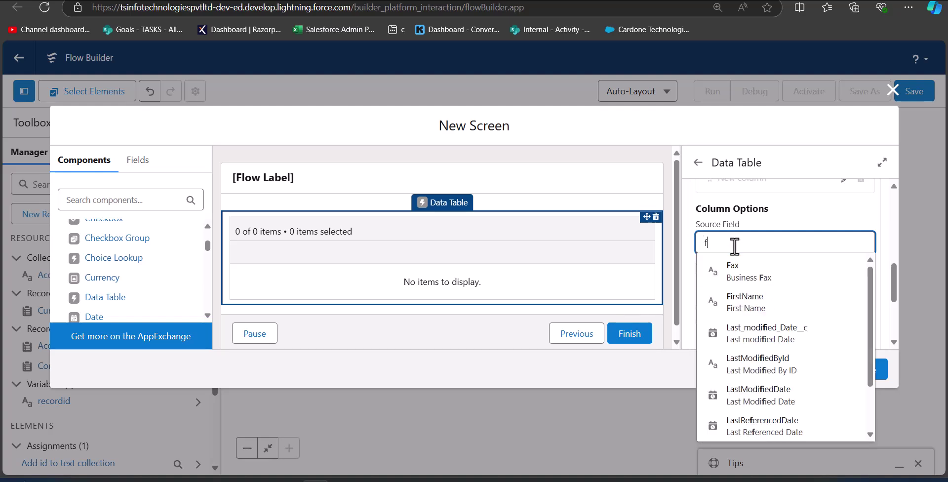
left_click(760, 274)
left_click(844, 291)
Add more Contacts_Table columns, including Last Name and Title, after First Name.
scroll(746, 282, "down", 2)
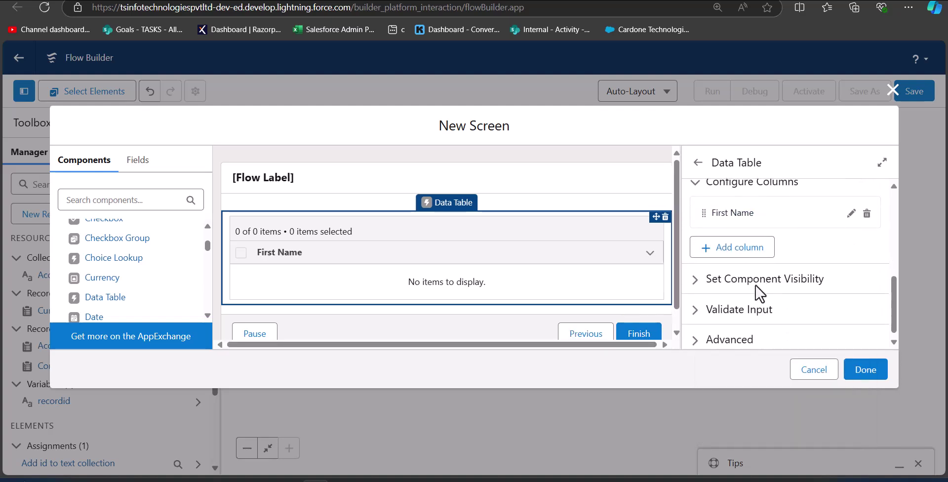
left_click(719, 249)
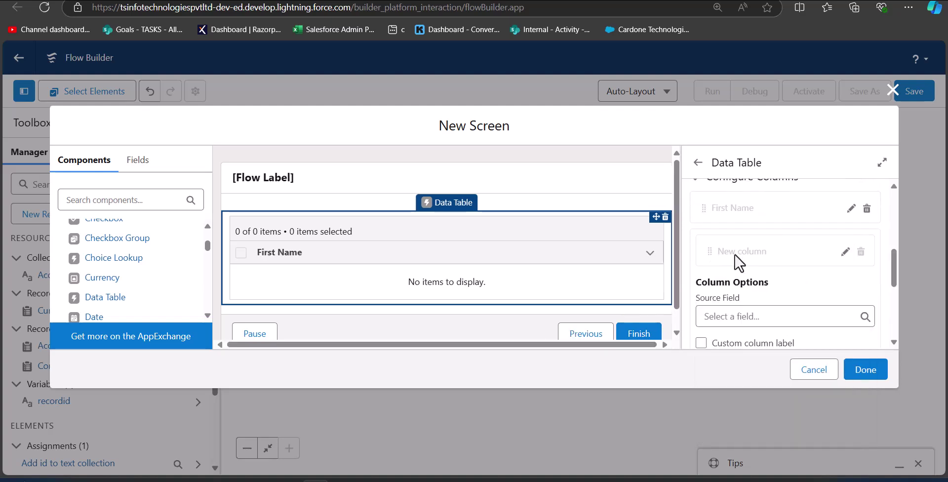
left_click(749, 315)
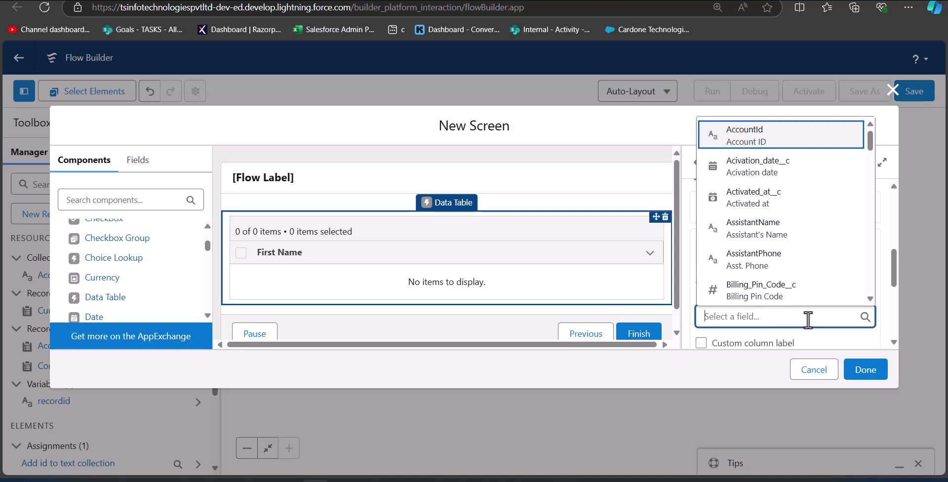
scroll(808, 319, "down", 3)
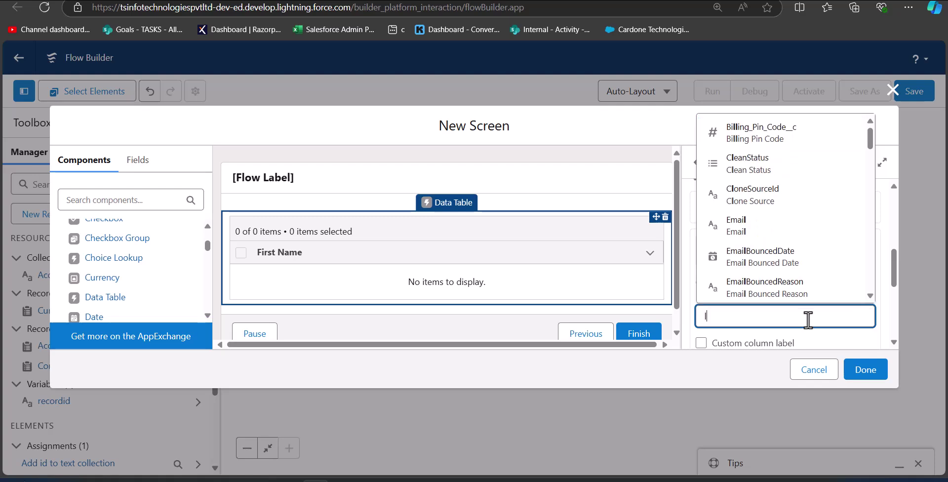
type("las")
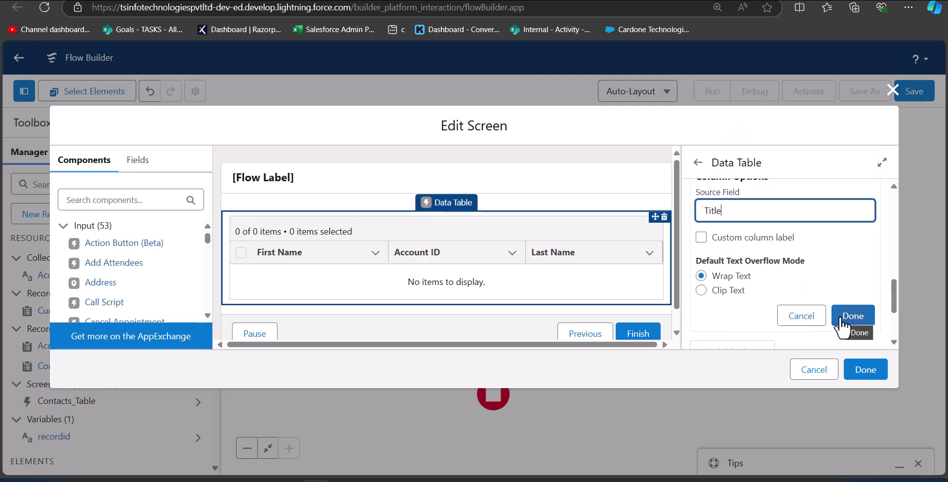
left_click(848, 316)
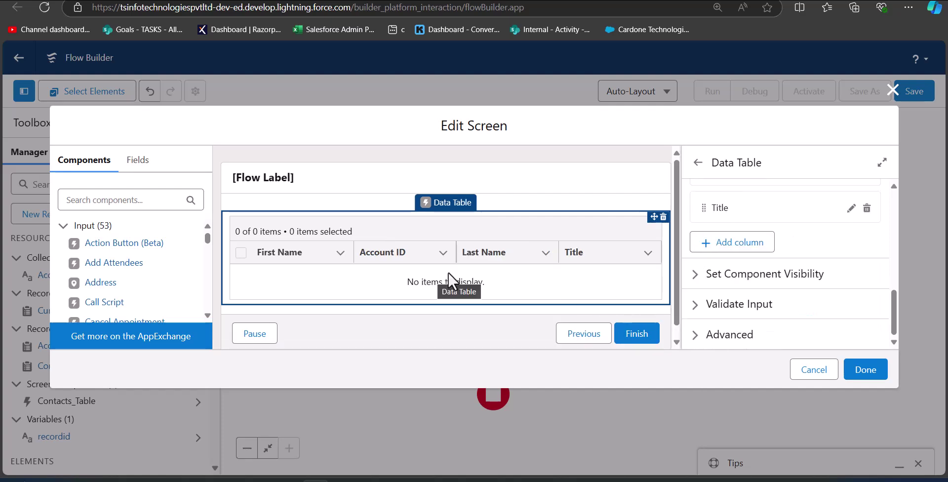
Save the flow as 'List Child Accounts Contacts' with its auto-filled API name.
left_click(800, 376)
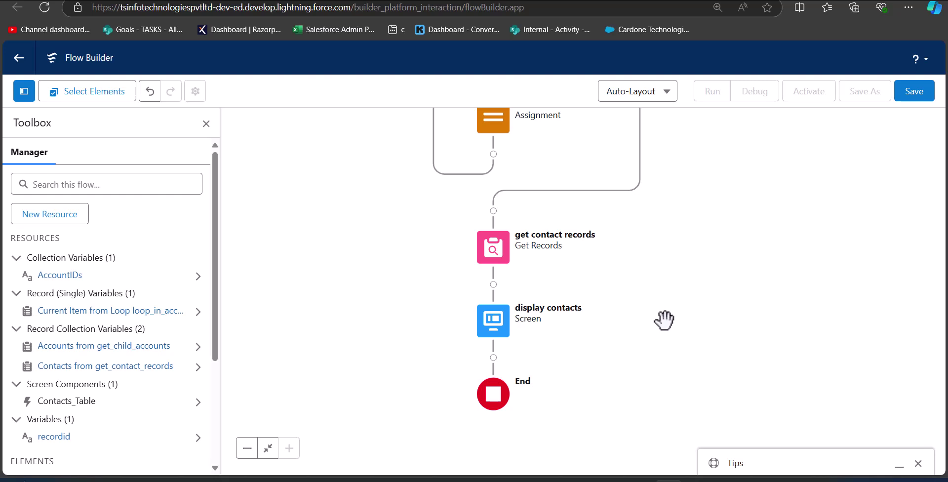
left_click(916, 99)
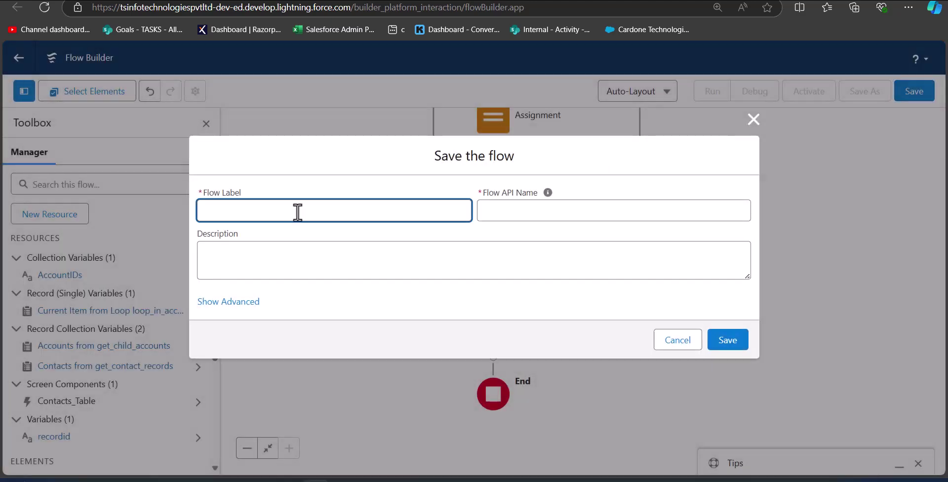
type("List Child Accounts Contacts")
left_click(366, 239)
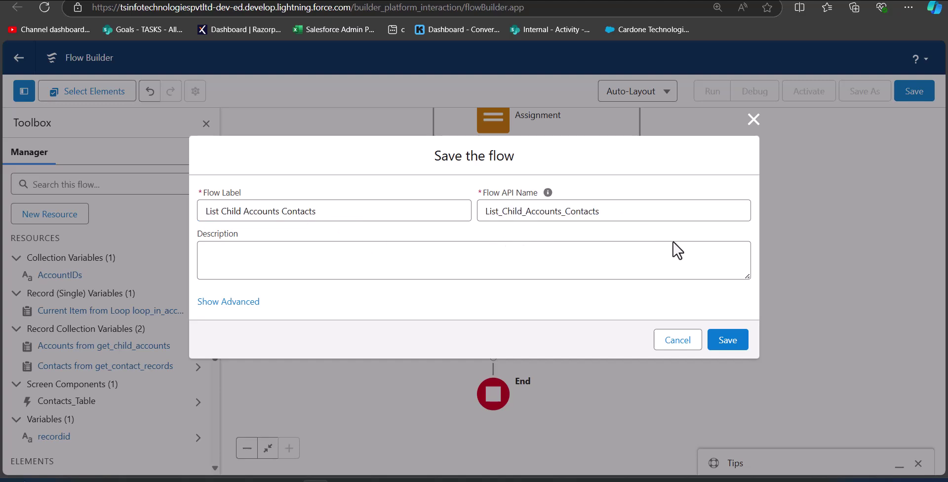
left_click(728, 339)
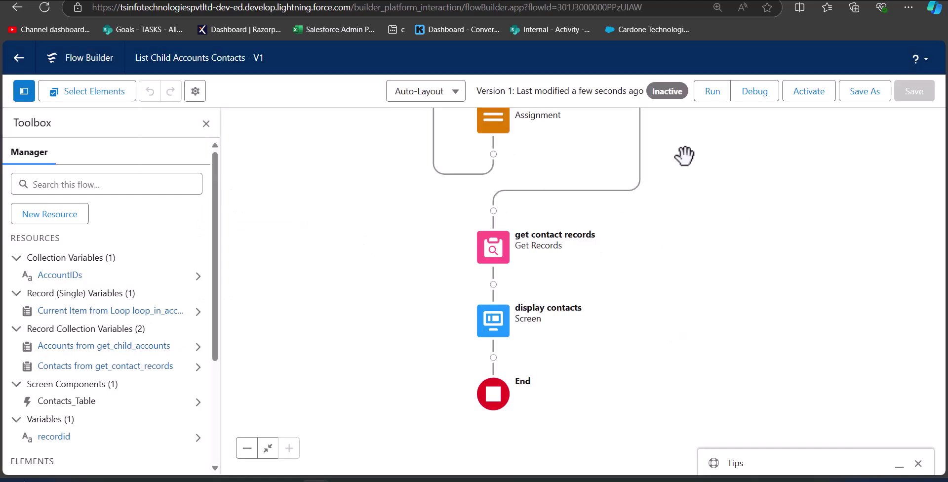
left_click_drag(683, 152, 680, 213)
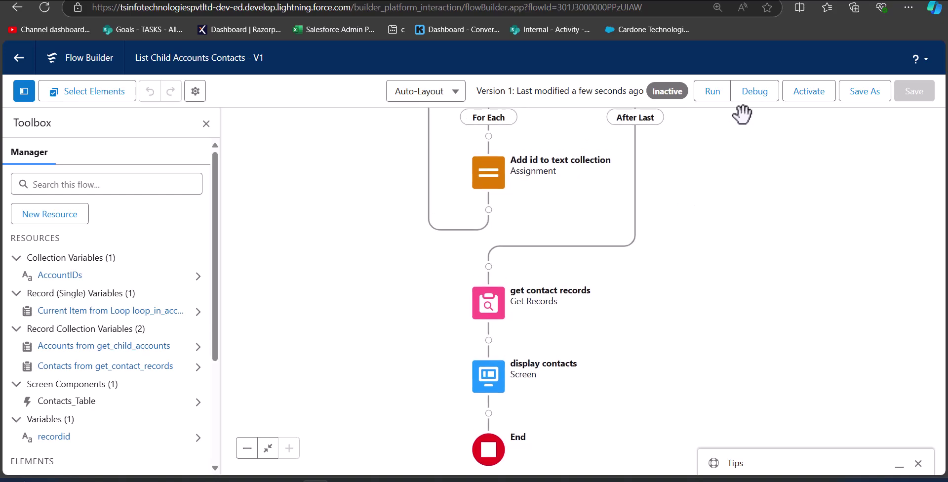
left_click(755, 91)
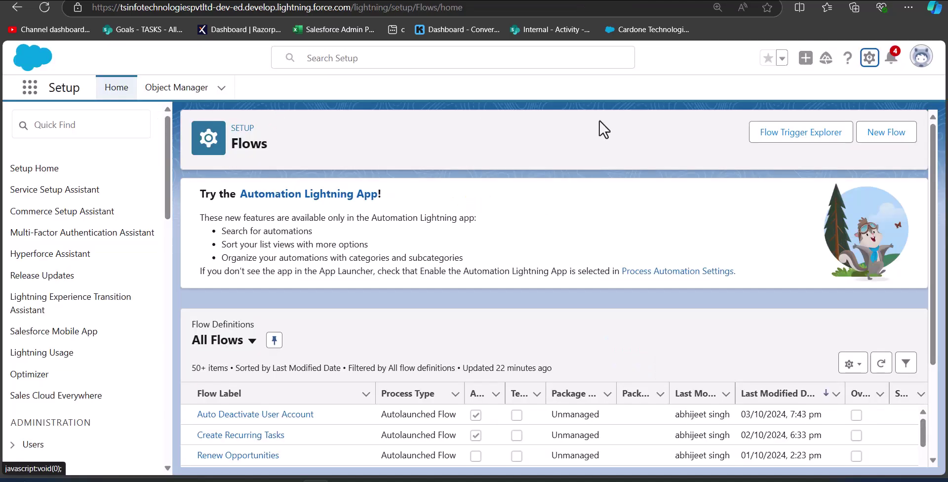
Open the Delphi Chemicals account and check its hierarchy for Burlington Textiles.
left_click(30, 88)
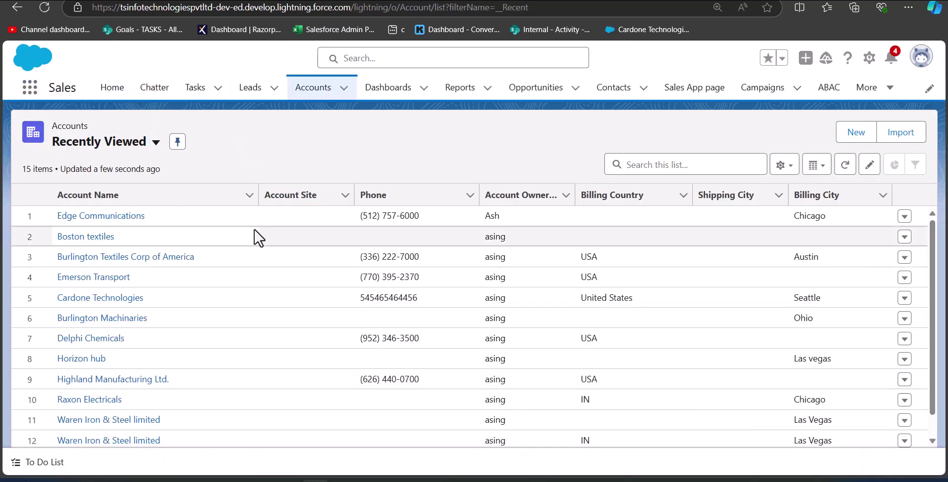
scroll(173, 246, "down", 1)
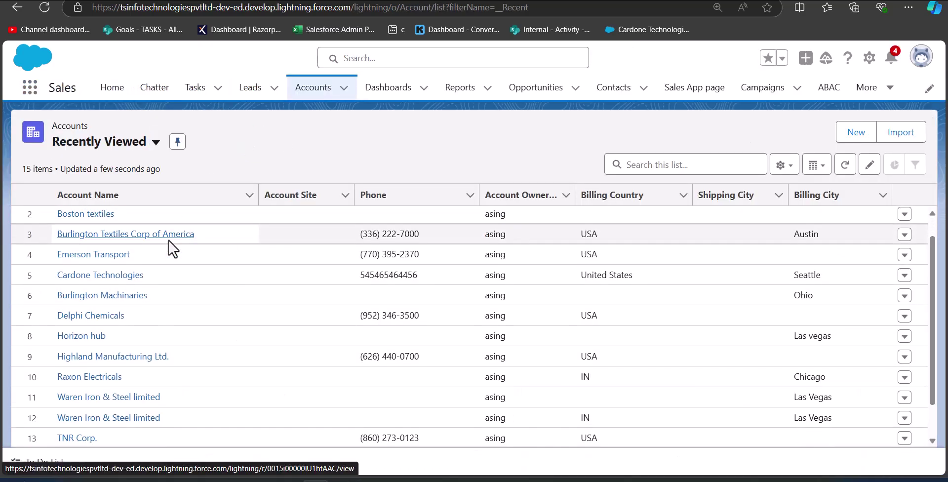
key("alt+Left")
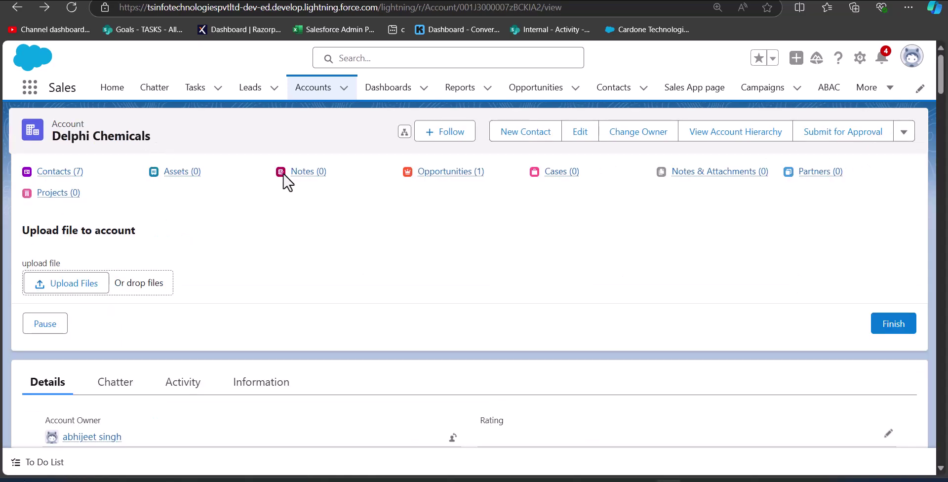
key("alt+Right")
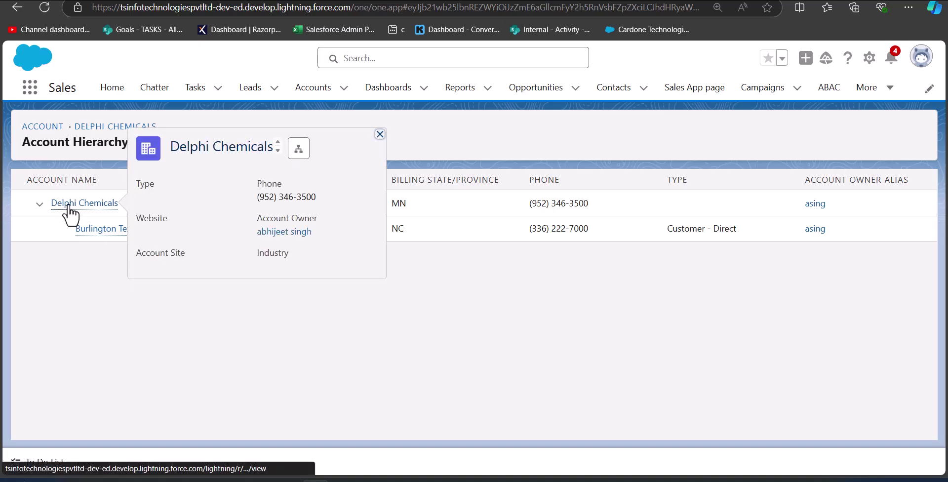
mouse_move(78, 233)
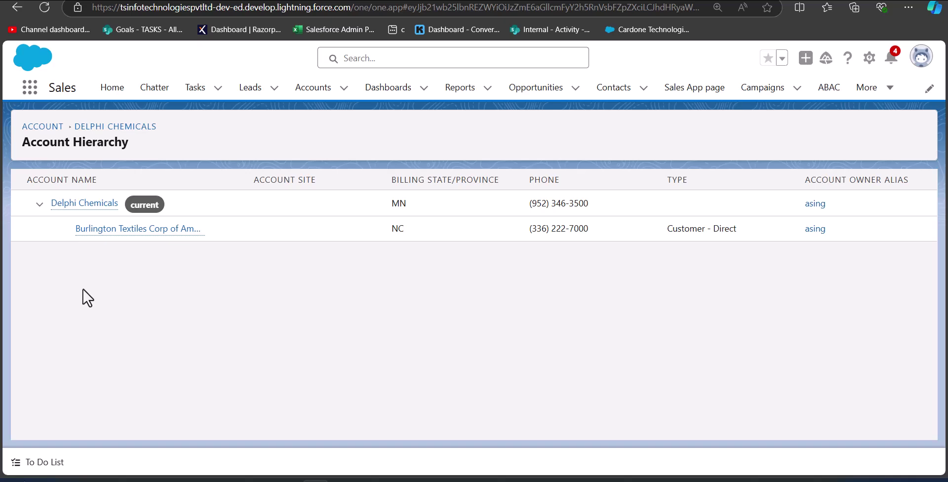
mouse_move(144, 231)
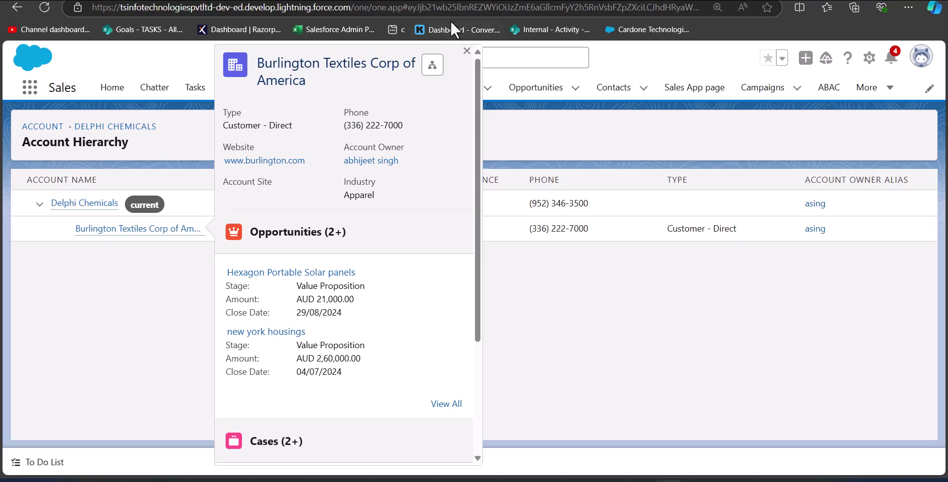
Copy the Delphi Chemicals record ID from the URL and return to Flow Builder.
key("alt+Left")
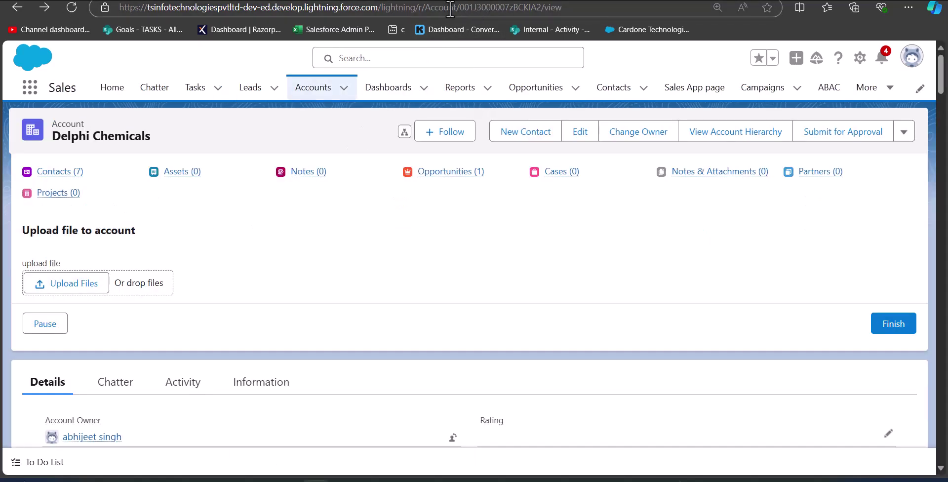
left_click_drag(460, 9, 540, 13)
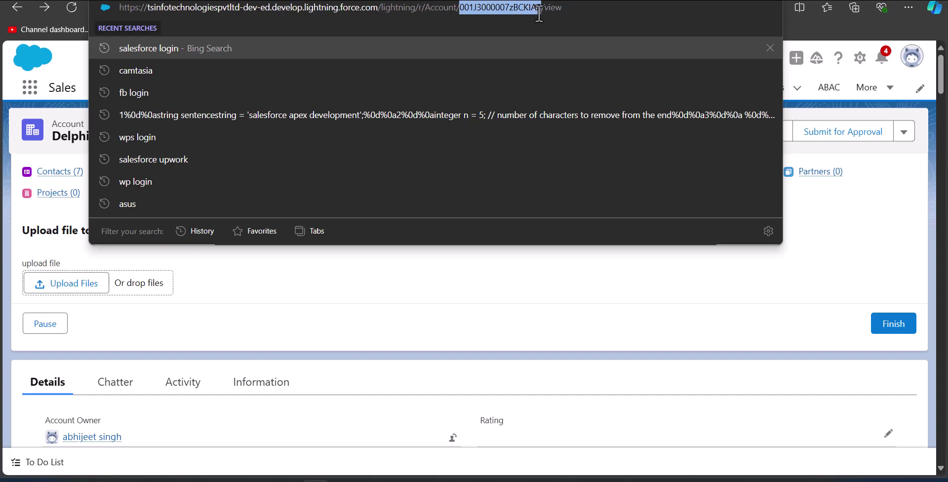
left_click(381, 370)
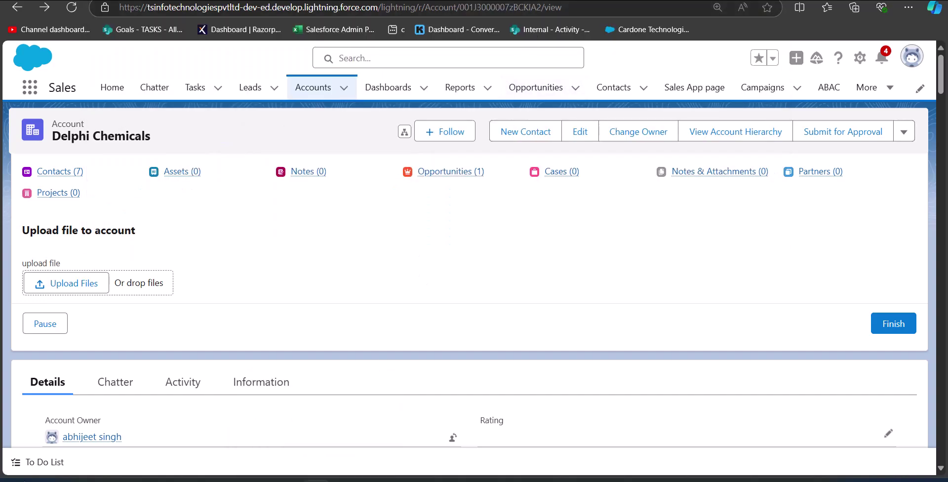
left_click(547, 1)
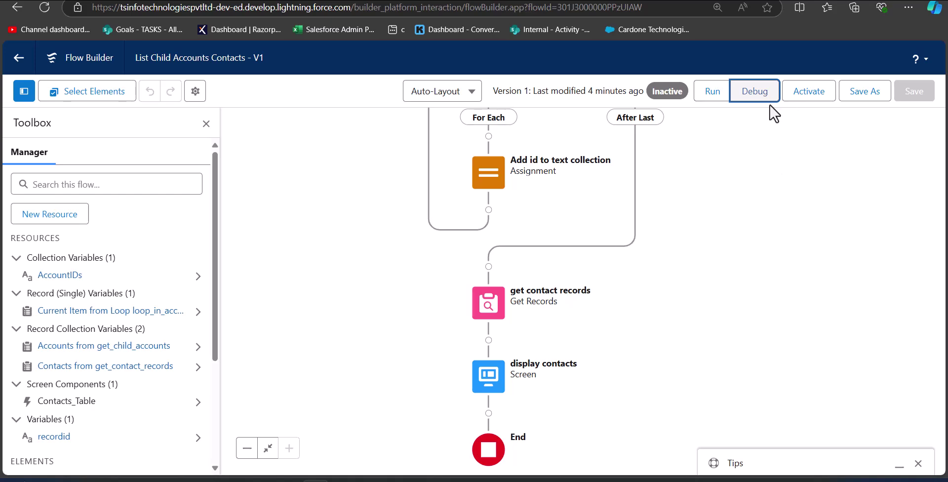
Debug with the parent account ID as recordid, review the 15-contact table, then activate.
left_click(755, 91)
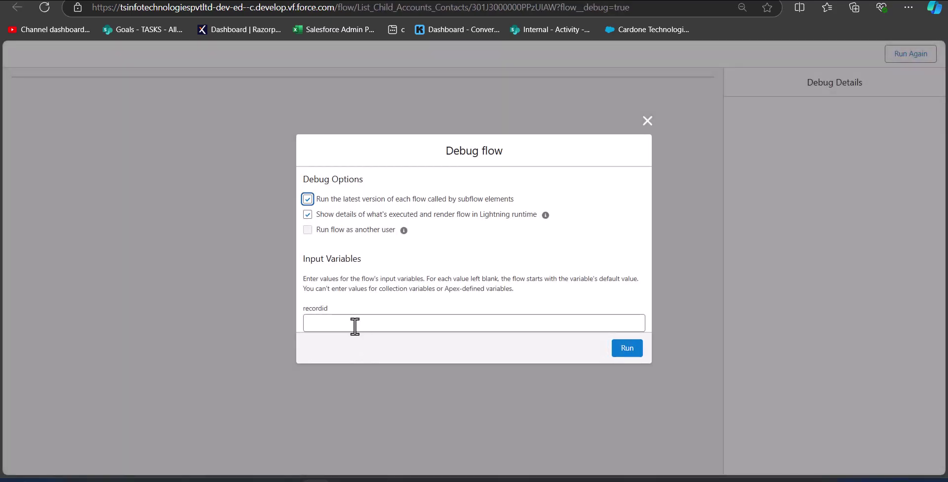
left_click(355, 324)
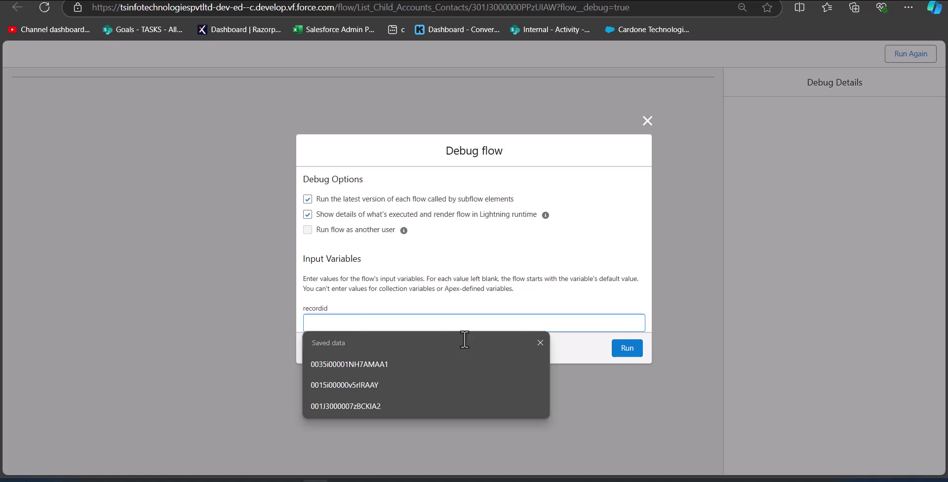
left_click(474, 406)
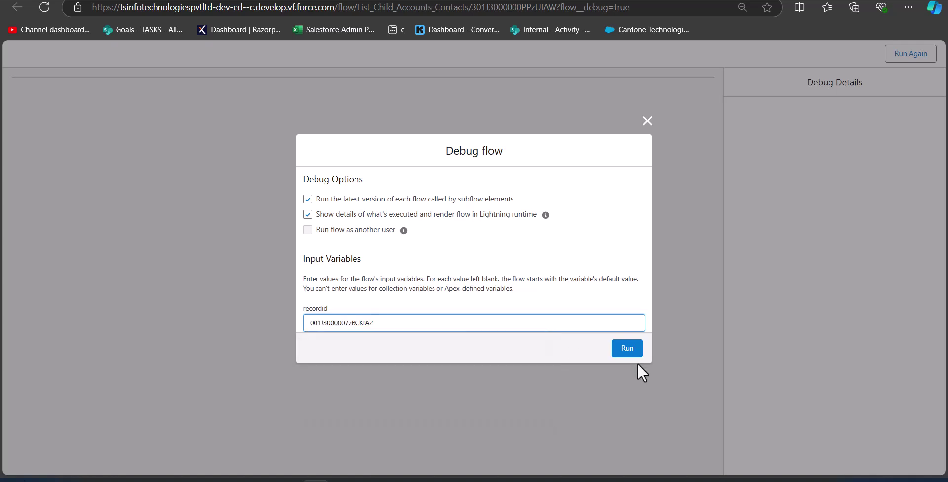
left_click(625, 354)
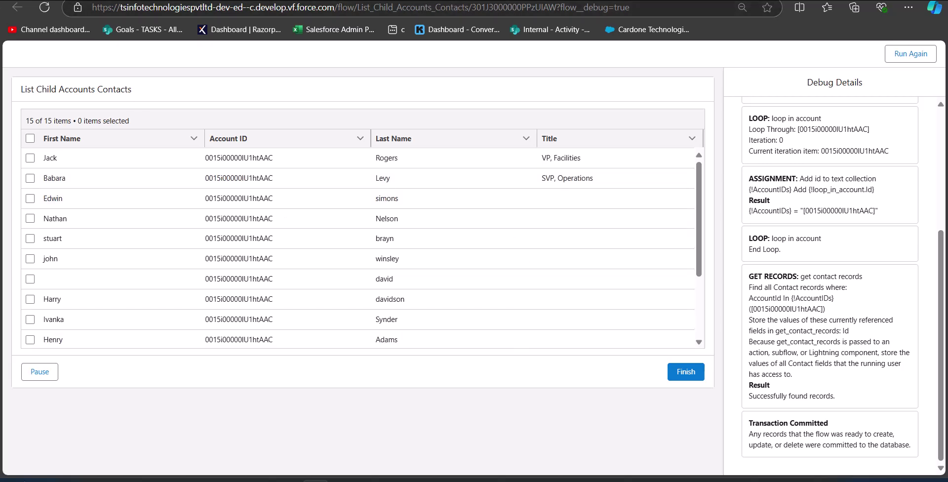
key("ctrl+w")
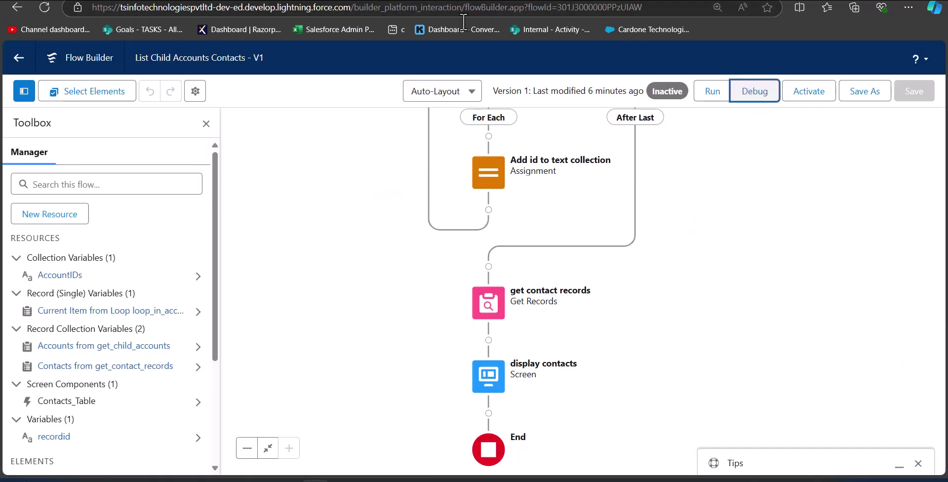
left_click(801, 97)
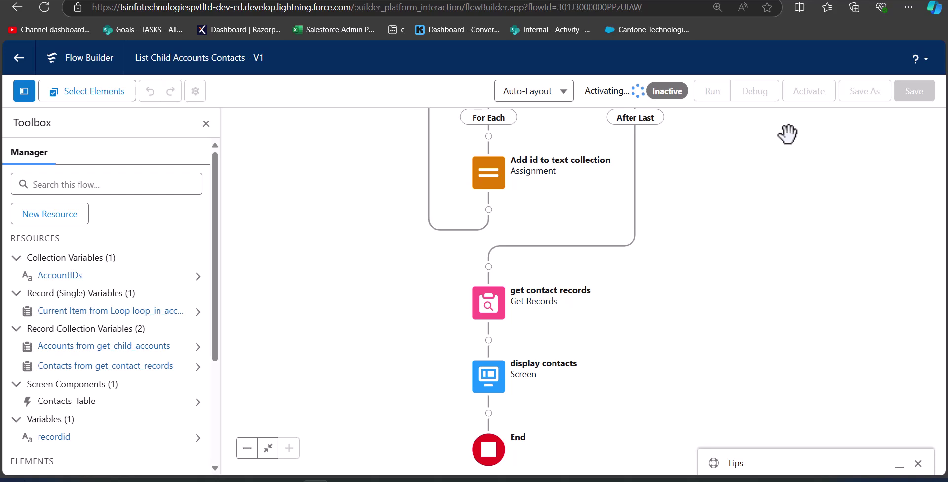